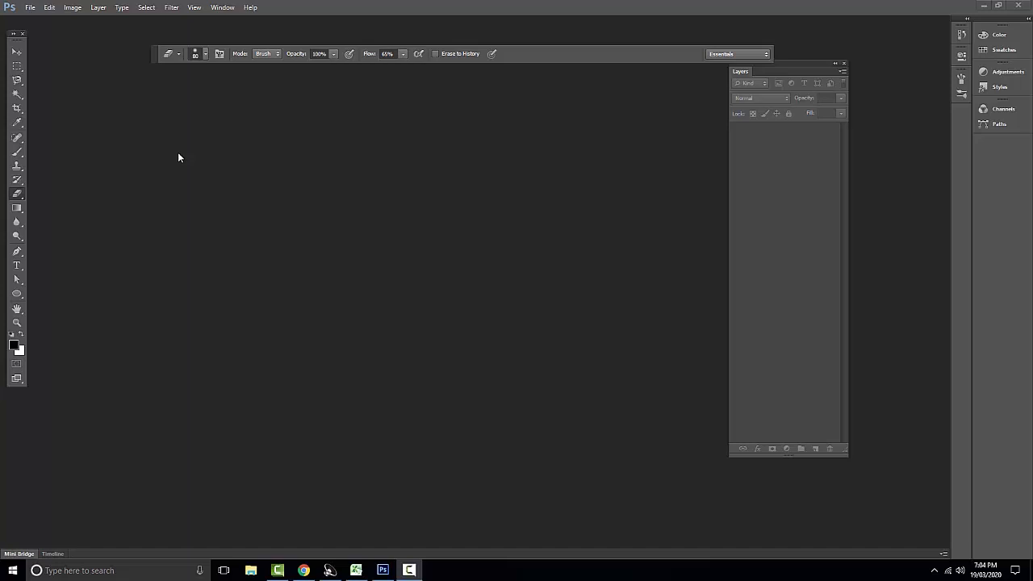
Open the pink flower photo from the Pictures library
click(34, 8)
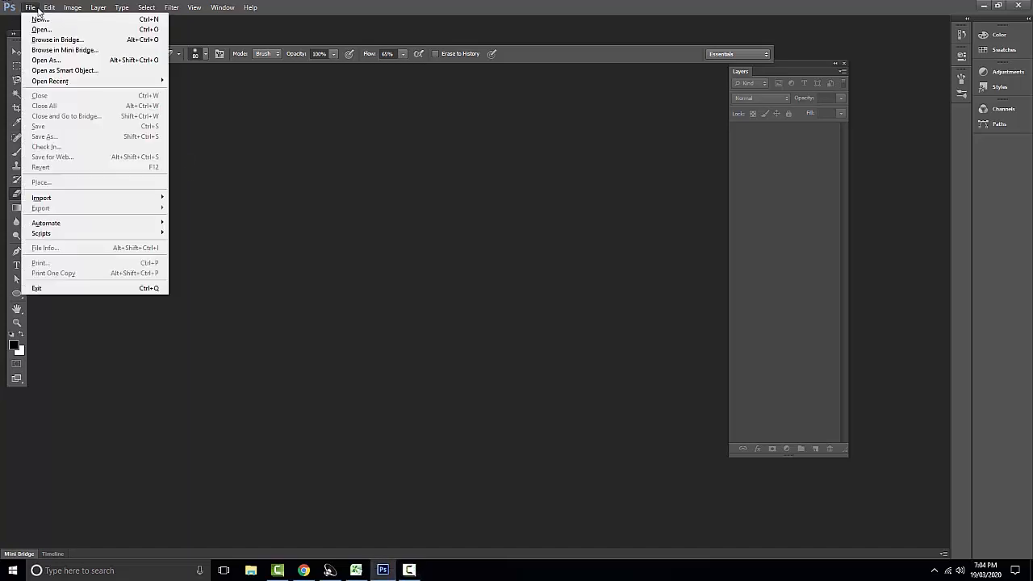
click(50, 29)
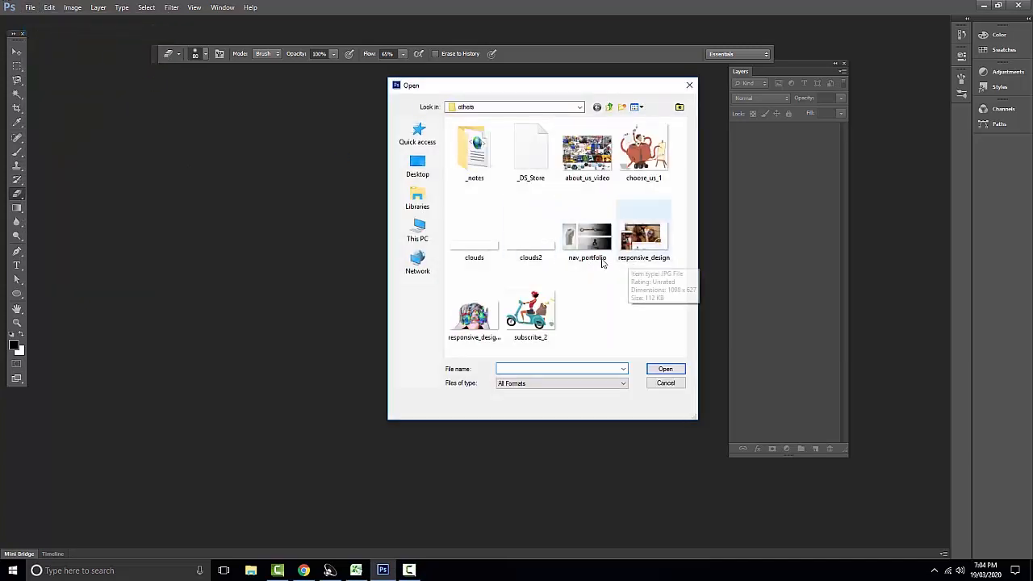
click(417, 198)
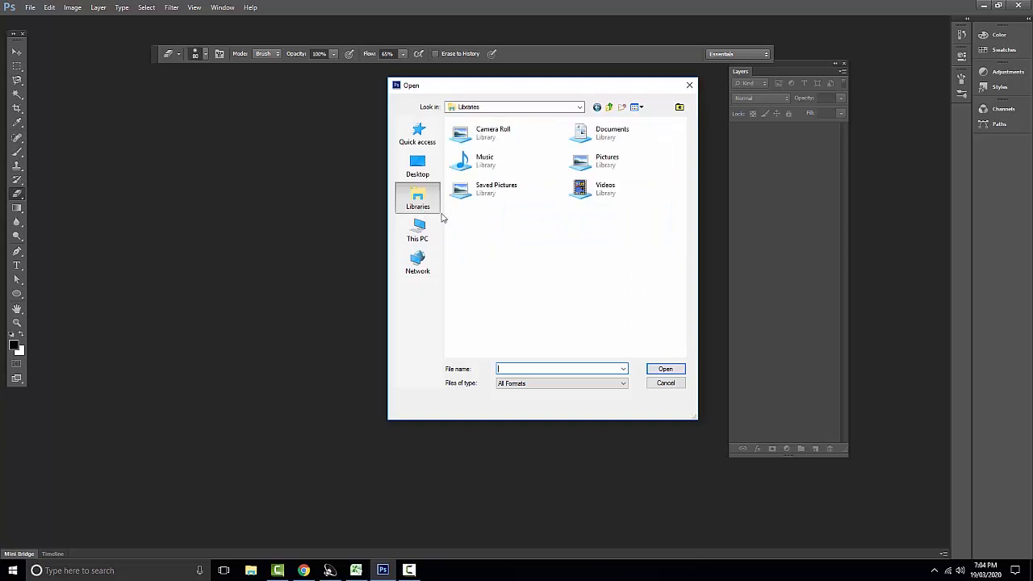
double_click(612, 168)
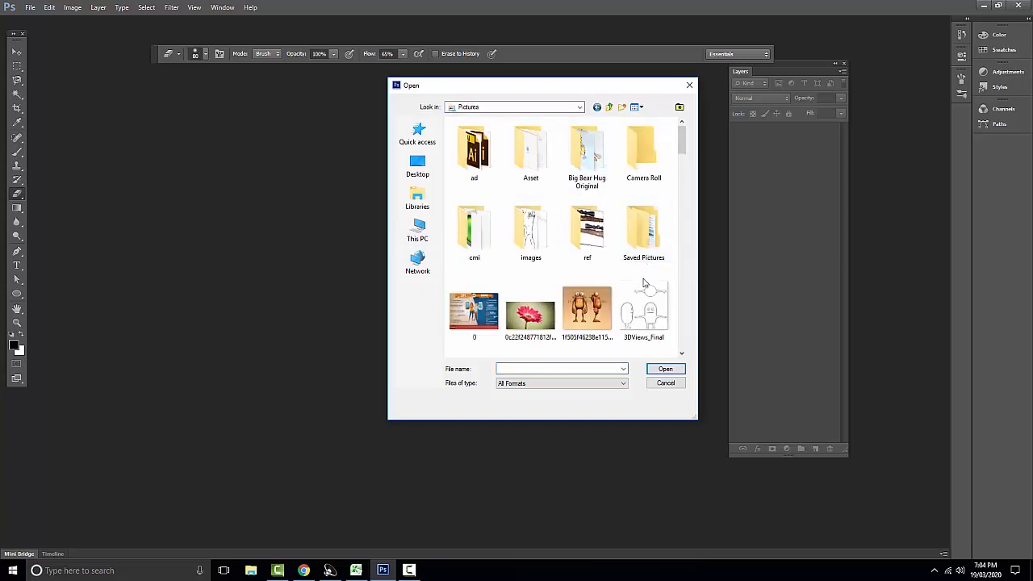
double_click(540, 308)
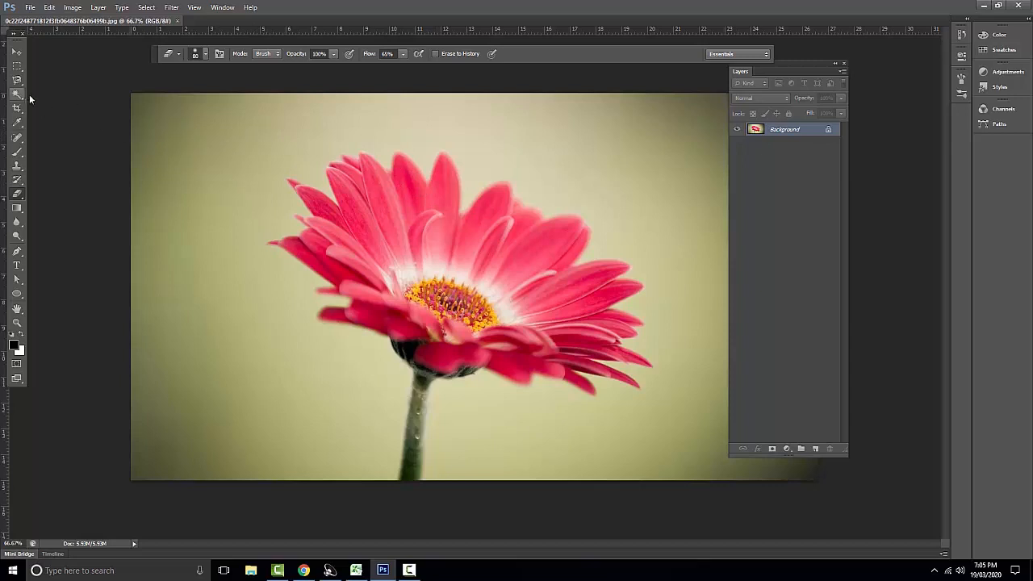
Duplicate the flower image under the suggested copy name and close the original document
click(73, 7)
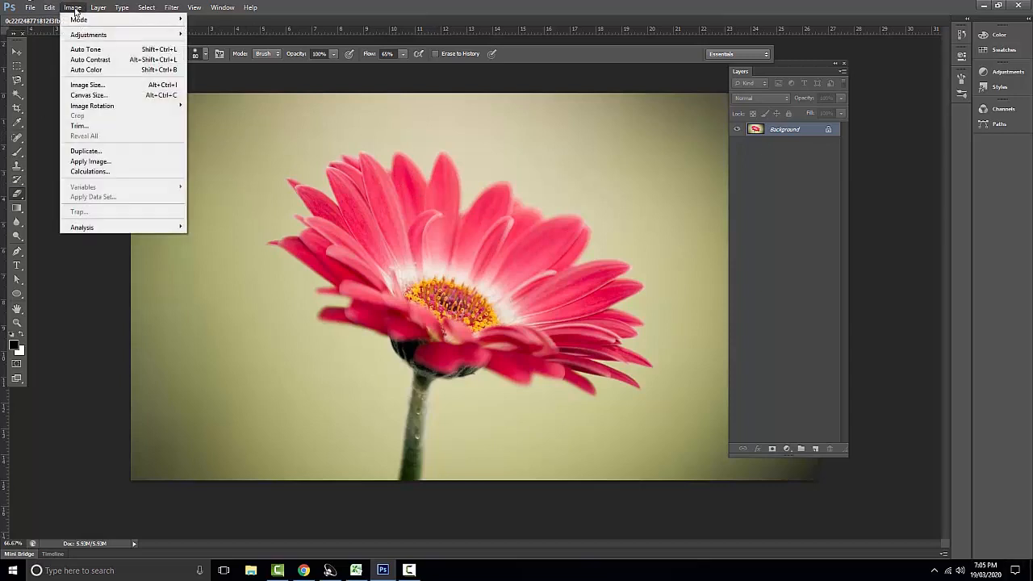
click(110, 150)
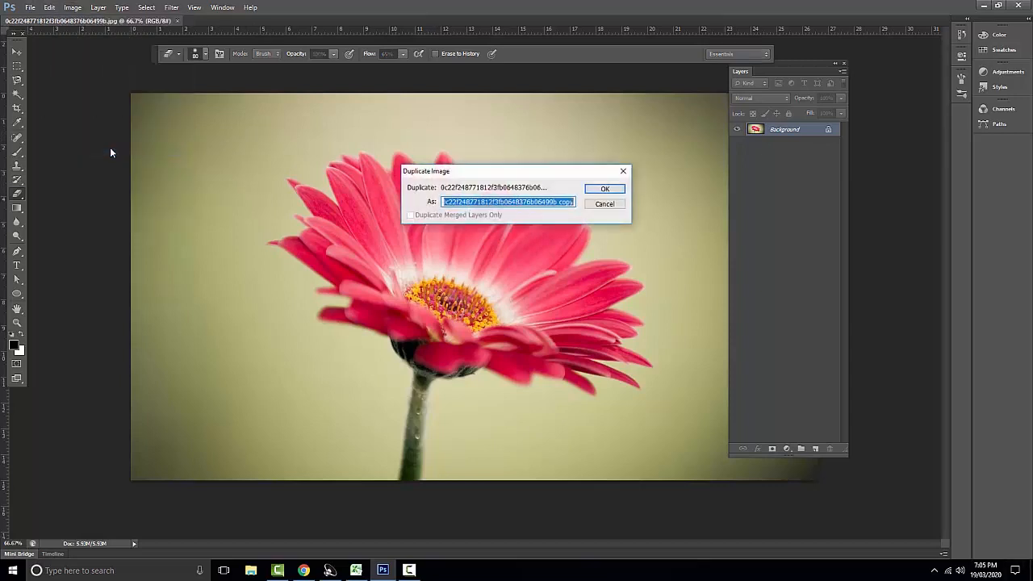
click(610, 192)
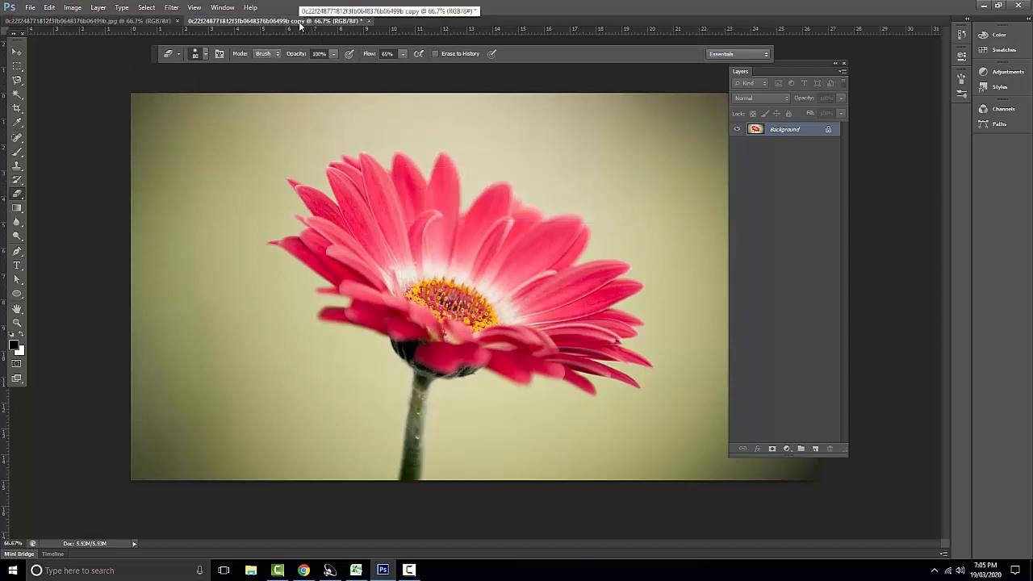
click(126, 22)
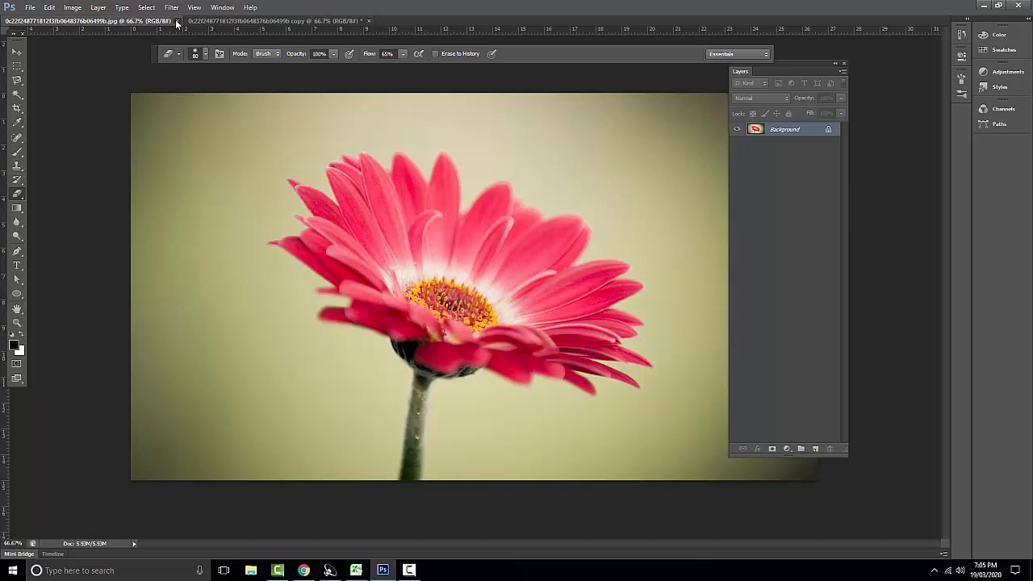
click(177, 22)
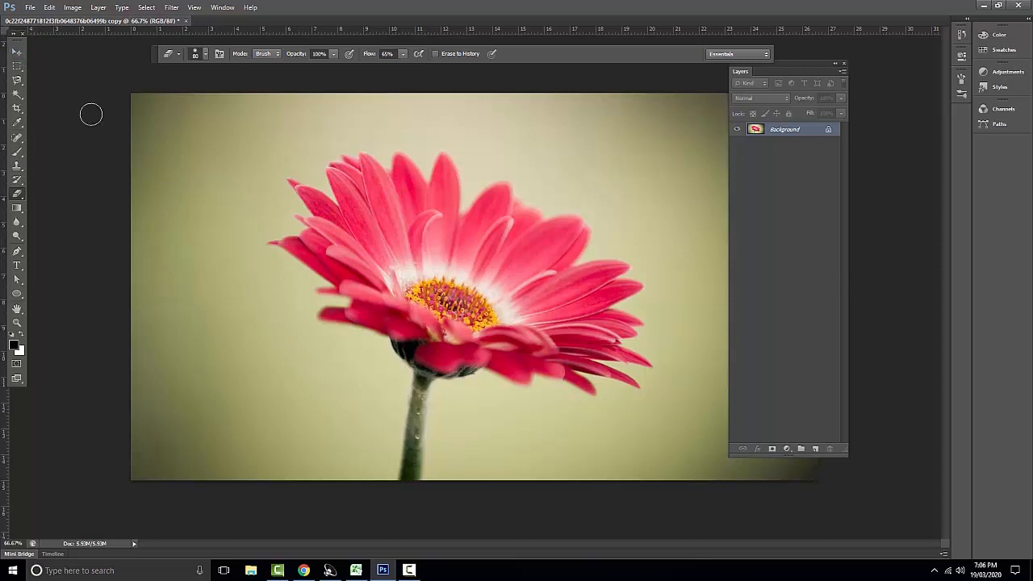
Float the tool palette over the canvas edge and shift the Layers panel clear of the flower
drag(16, 45, 86, 95)
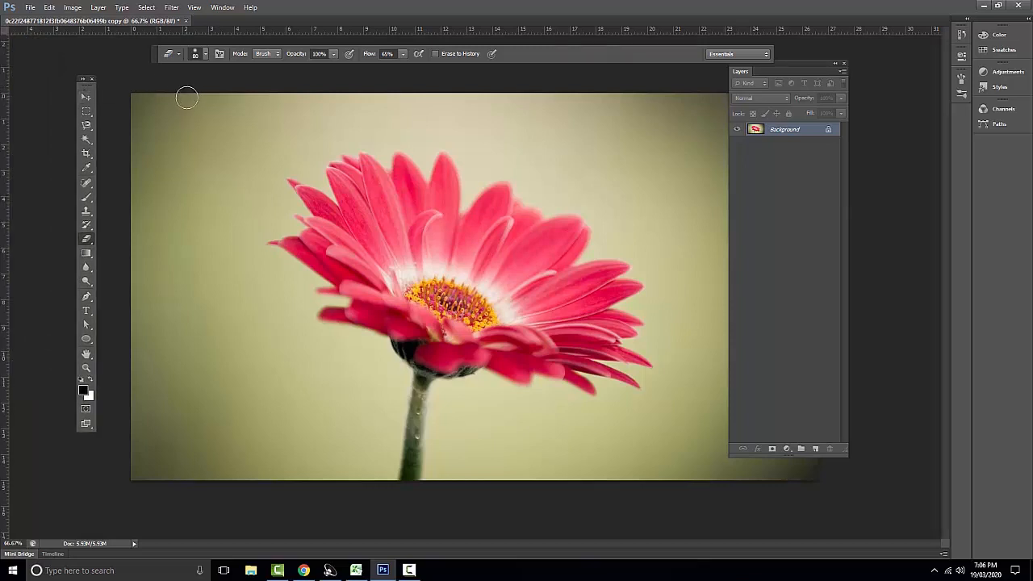
key(ctrl+plus)
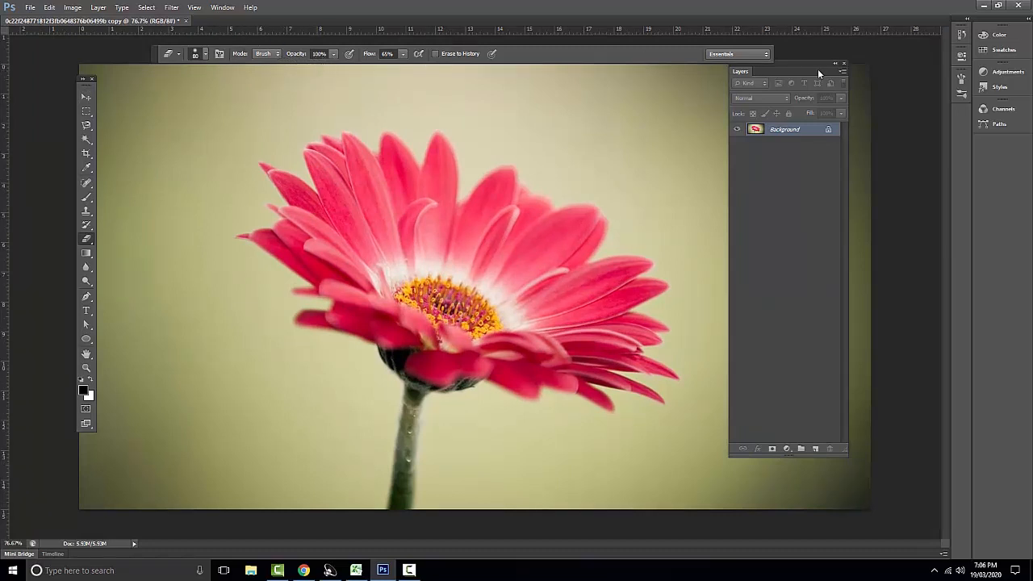
drag(803, 72, 894, 113)
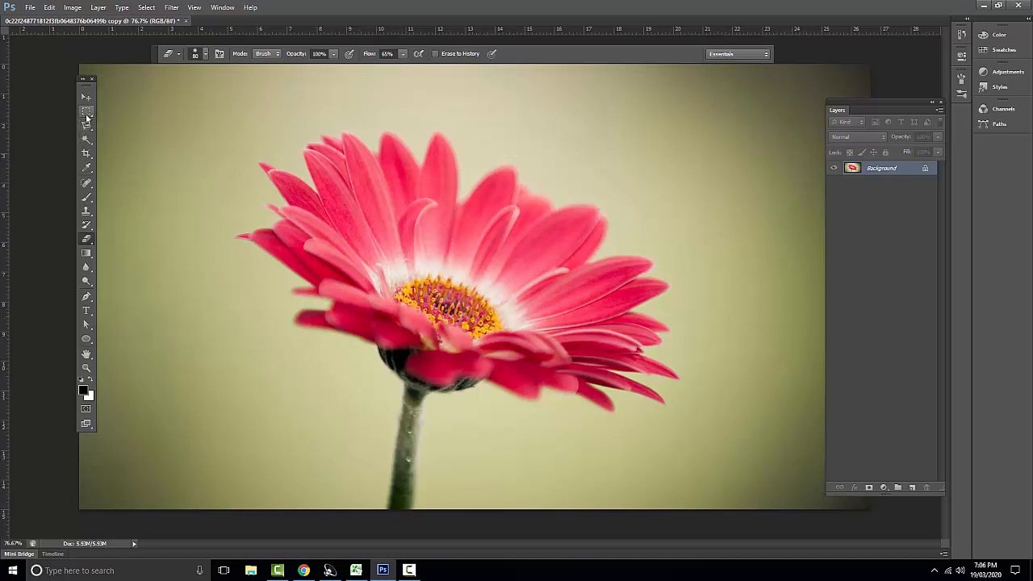
drag(86, 117, 89, 143)
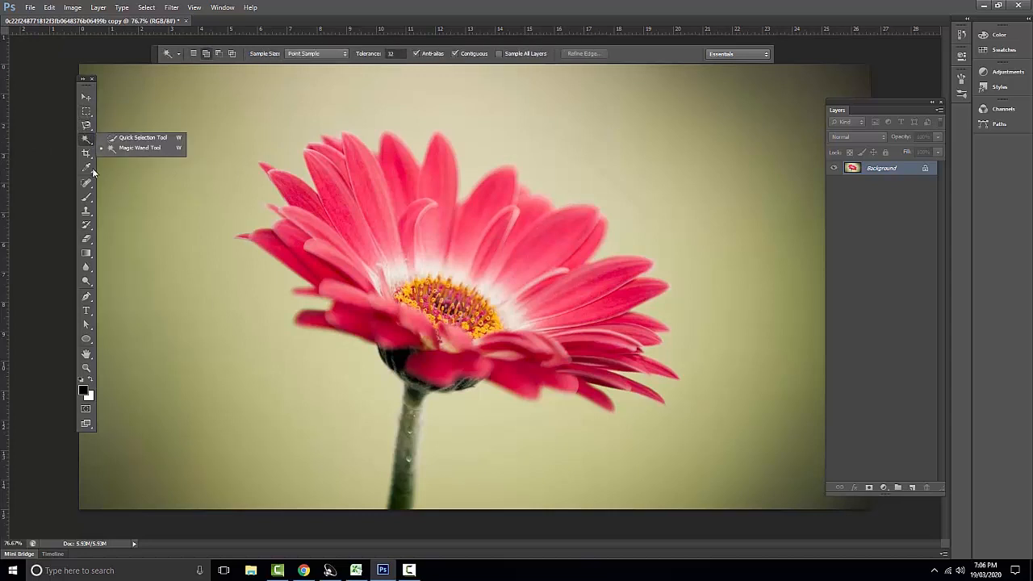
drag(88, 304, 87, 303)
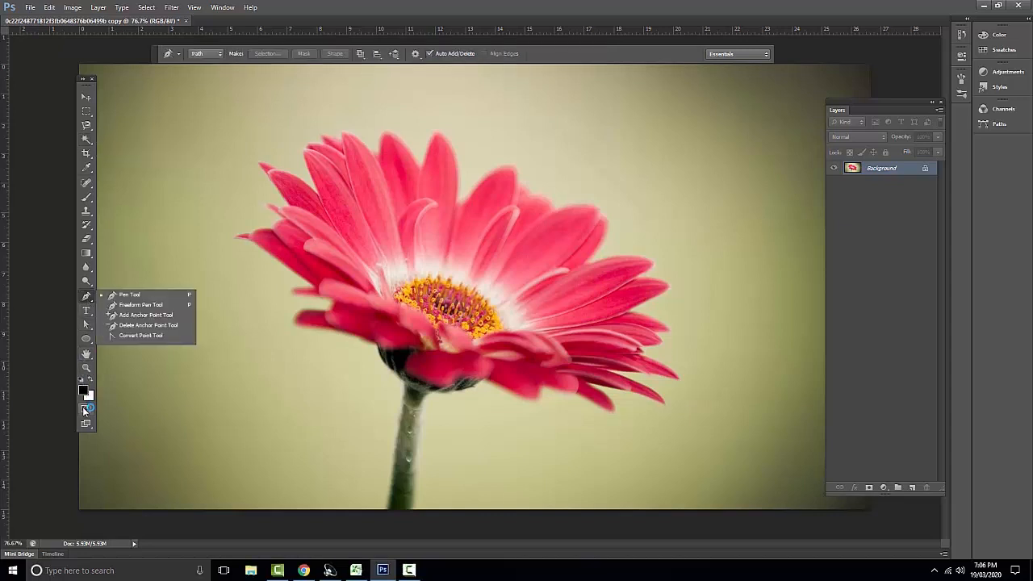
click(145, 7)
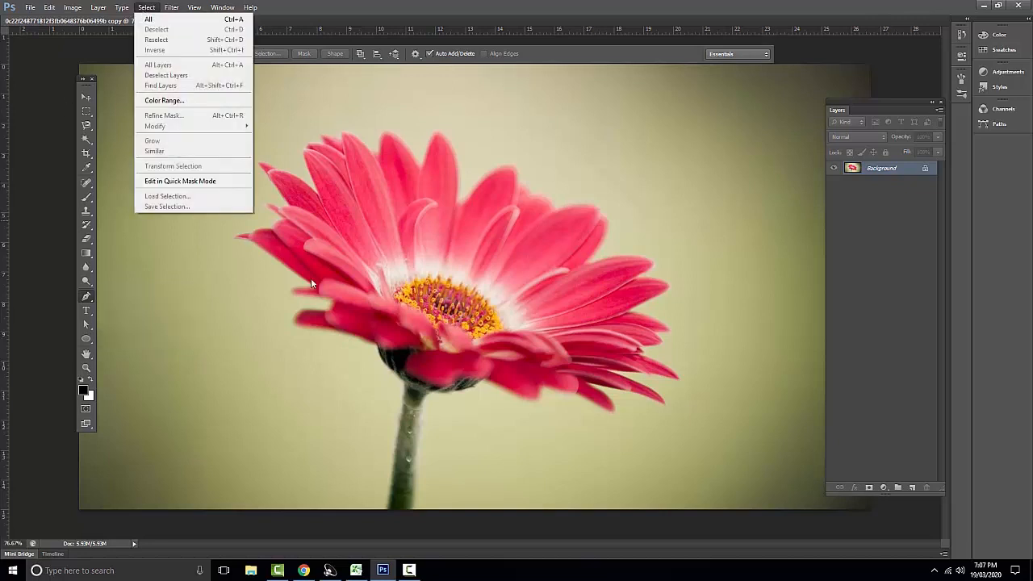
click(490, 4)
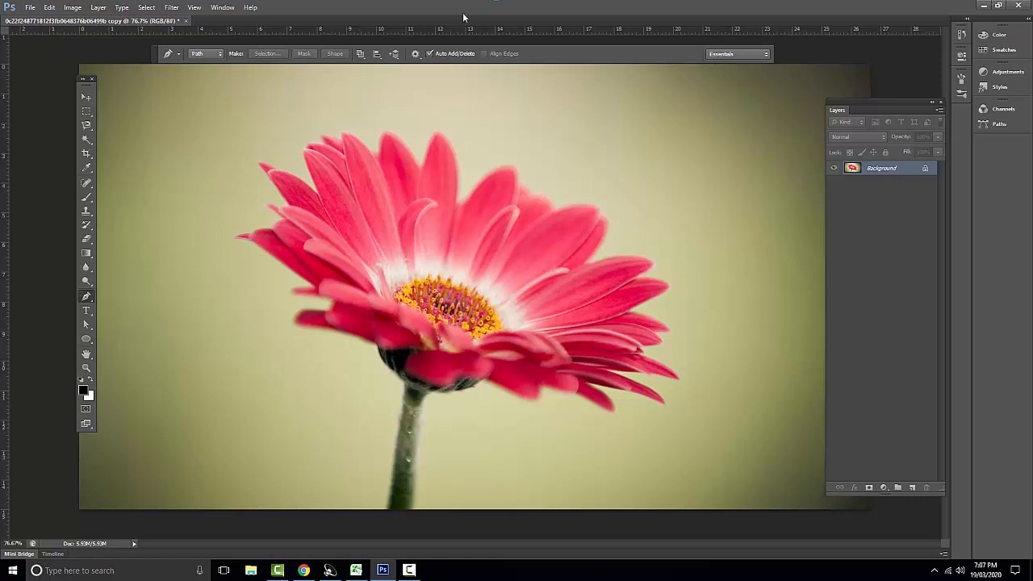
Reposition the tool palette slightly higher and activate the Rectangular Marquee Tool
drag(86, 90, 88, 62)
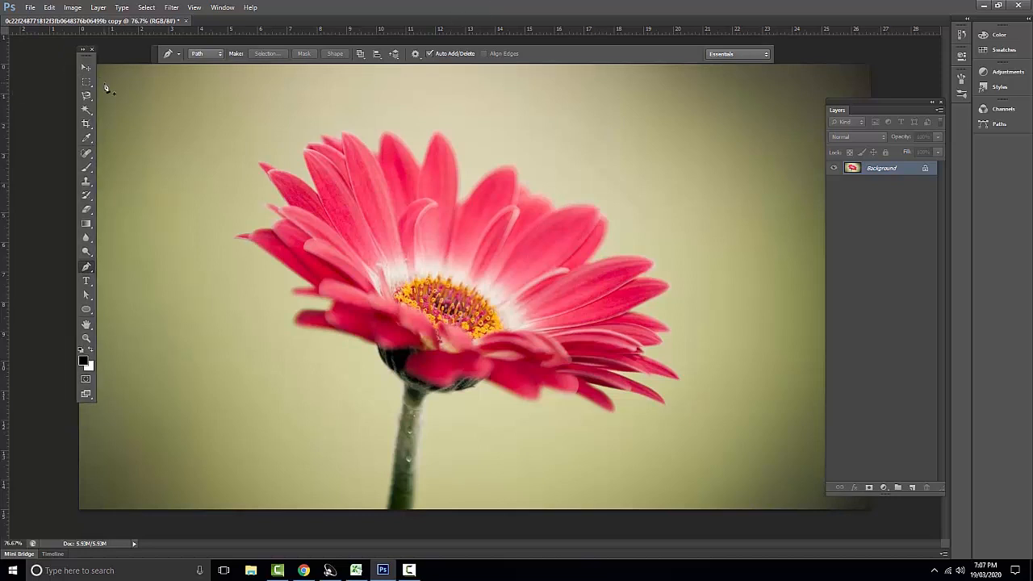
click(90, 82)
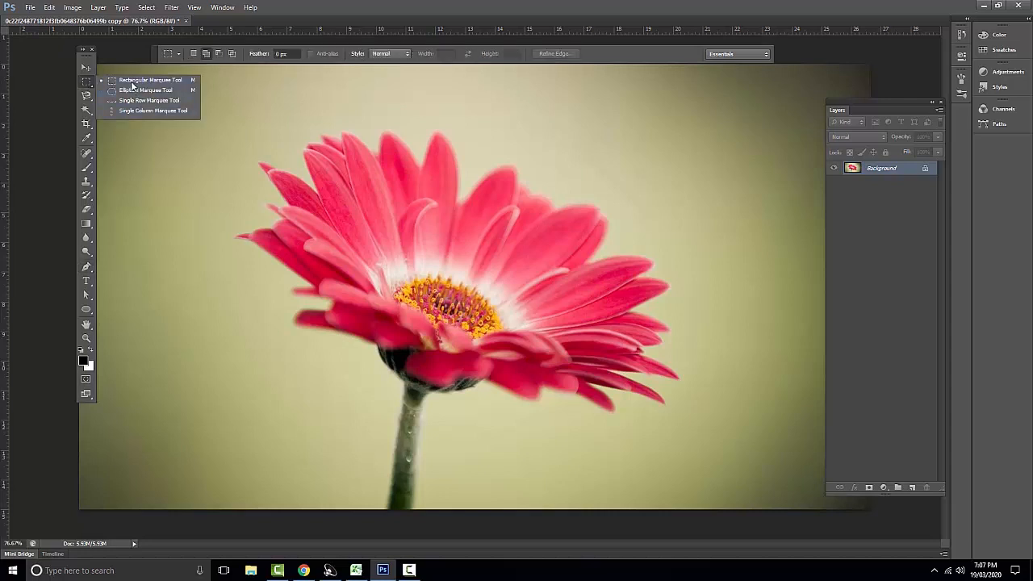
click(132, 81)
Create a new blank document from the International Paper preset at A4 size, 210 × 297 mm, 300 pixels/inch
click(31, 8)
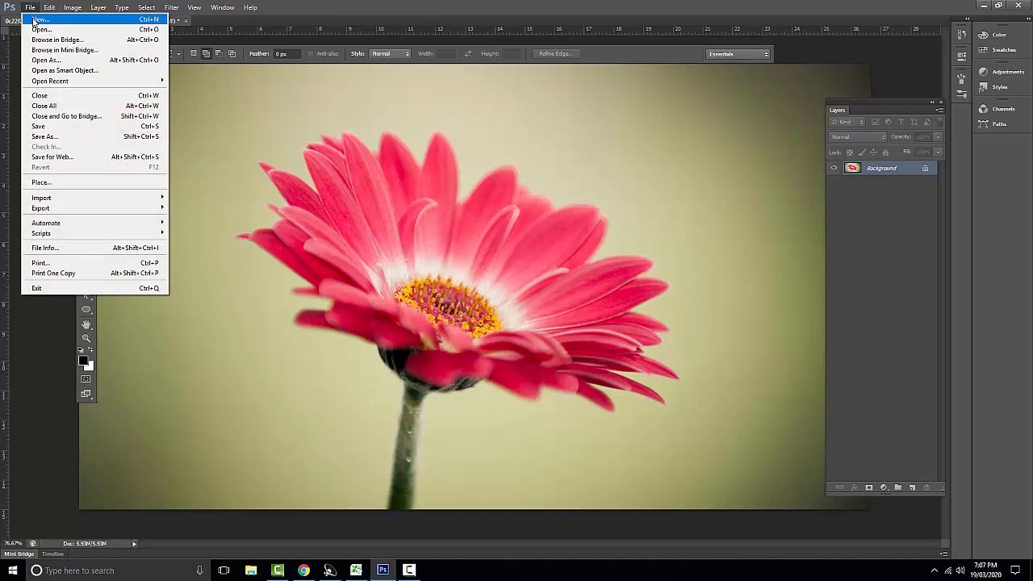
click(36, 20)
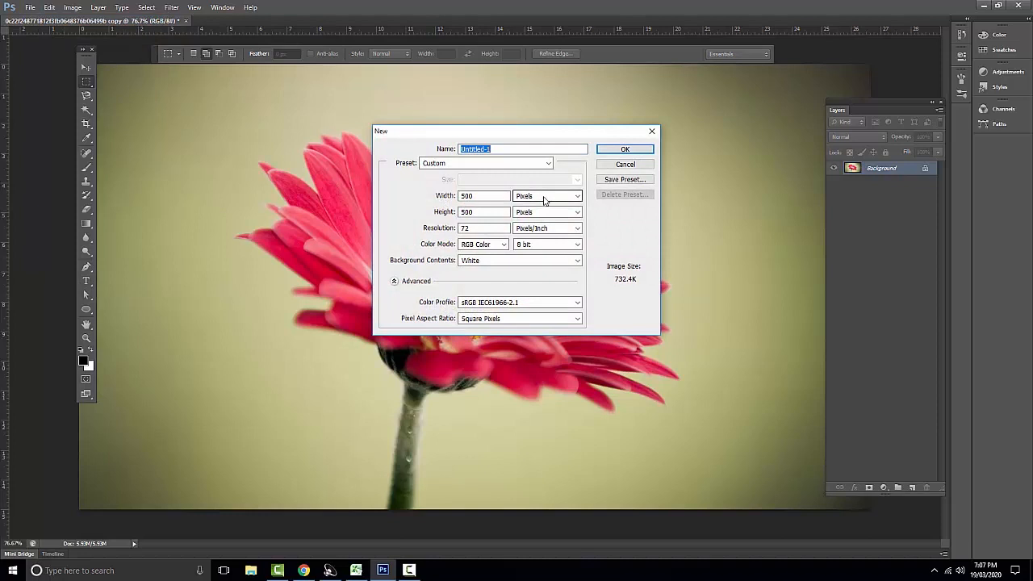
click(482, 164)
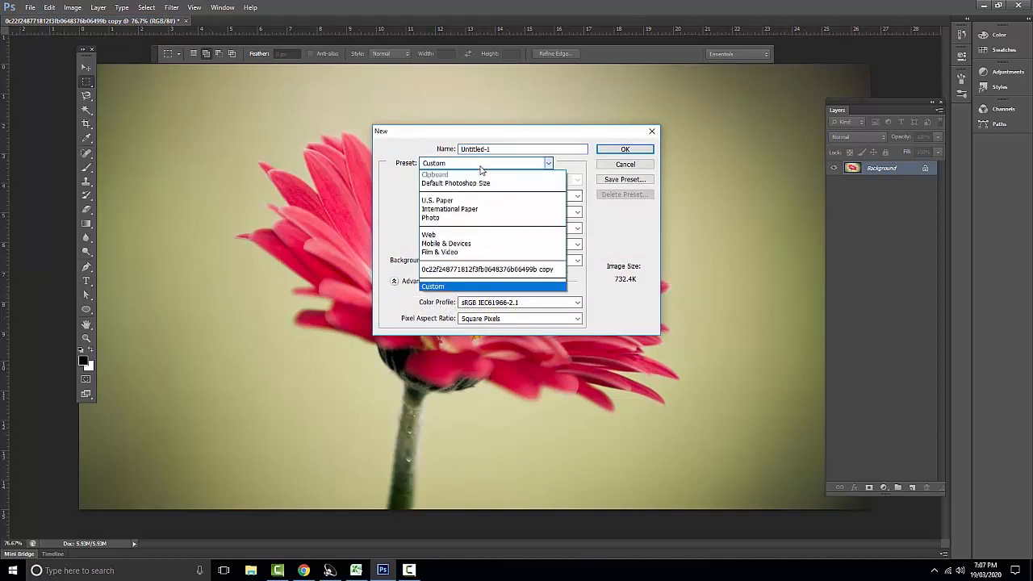
click(483, 209)
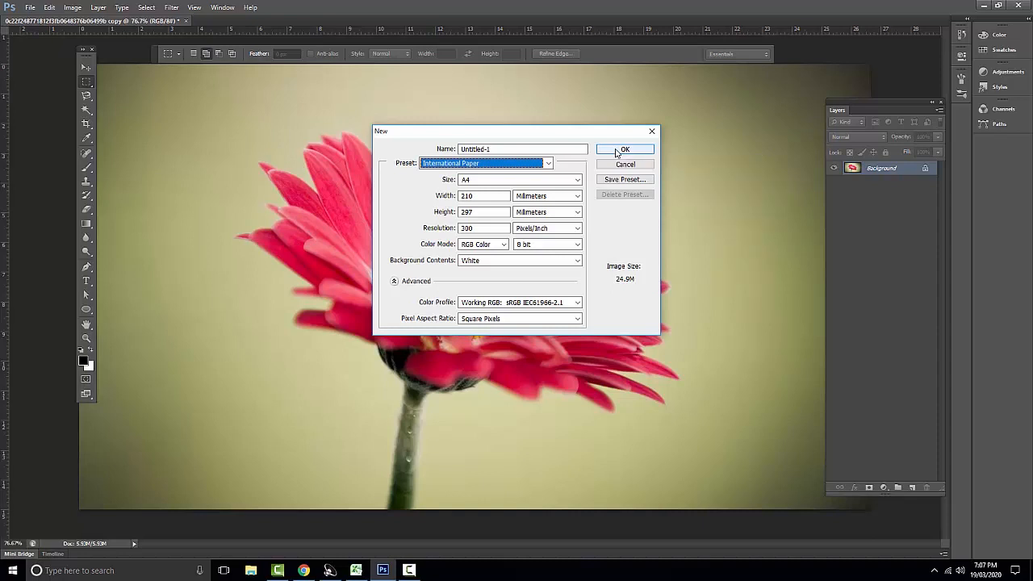
click(617, 151)
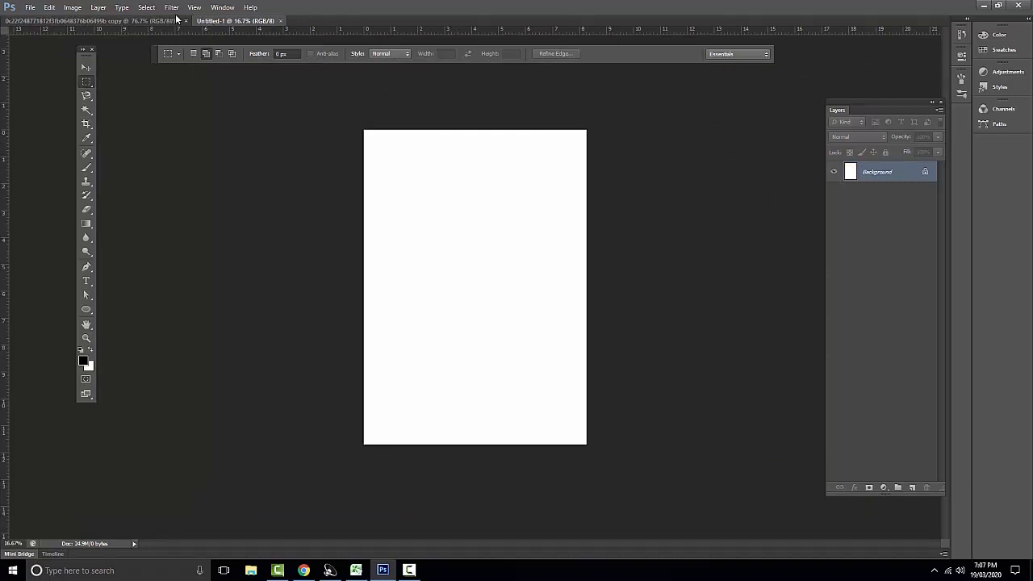
In the flower copy, move the tool options out of the way and marquee-select a rectangle around the whole flower head
click(150, 23)
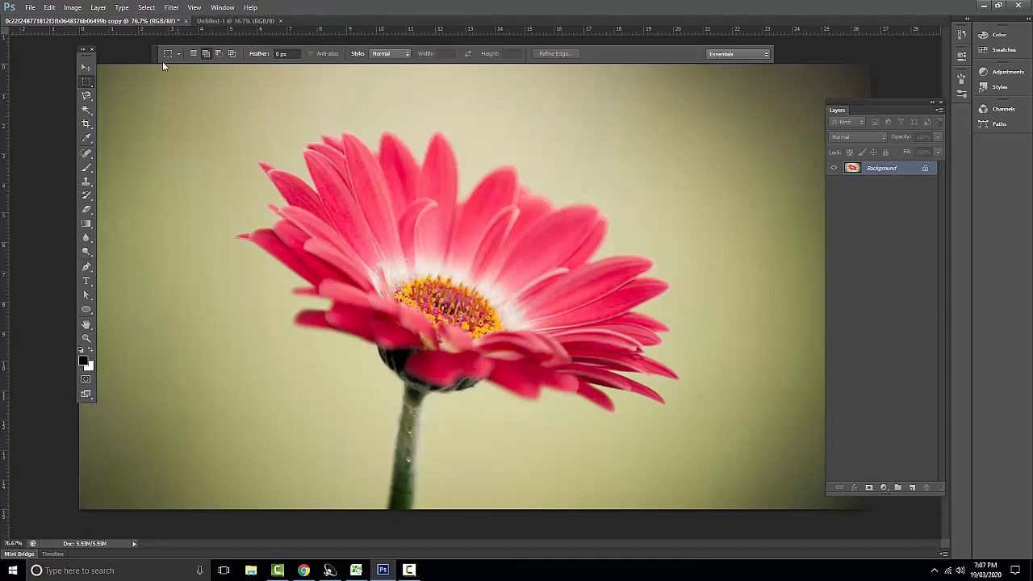
drag(158, 57, 191, 524)
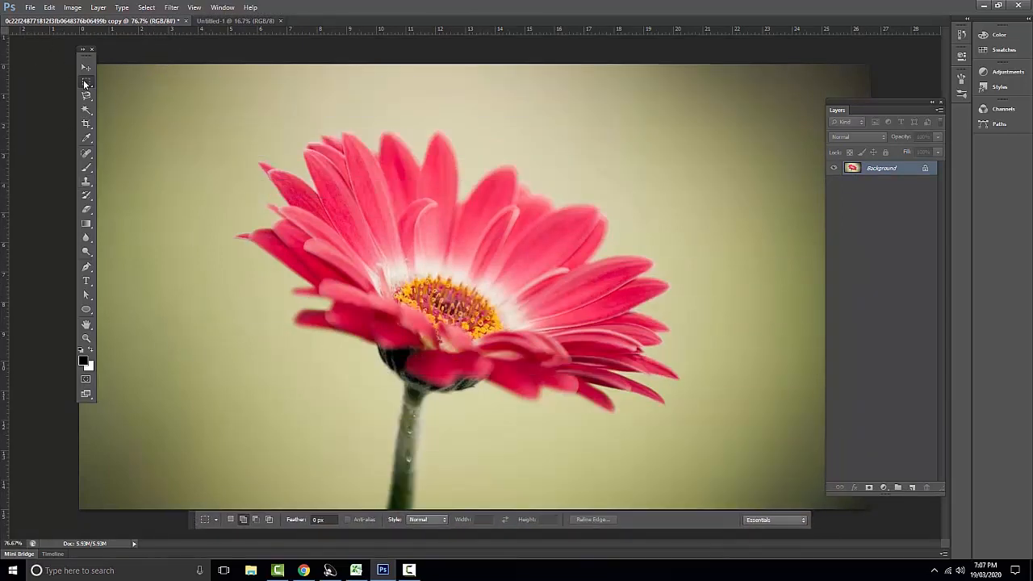
click(87, 83)
click(134, 85)
drag(238, 117, 674, 422)
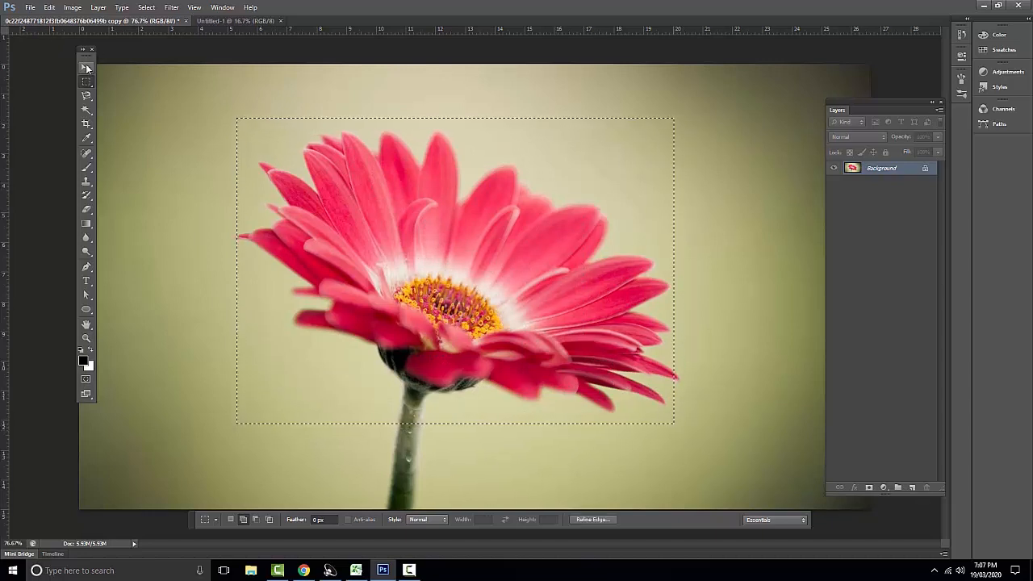
Copy the selected flower area into the blank A4 document with the Move tool, and clear the selection in the flower copy
click(86, 68)
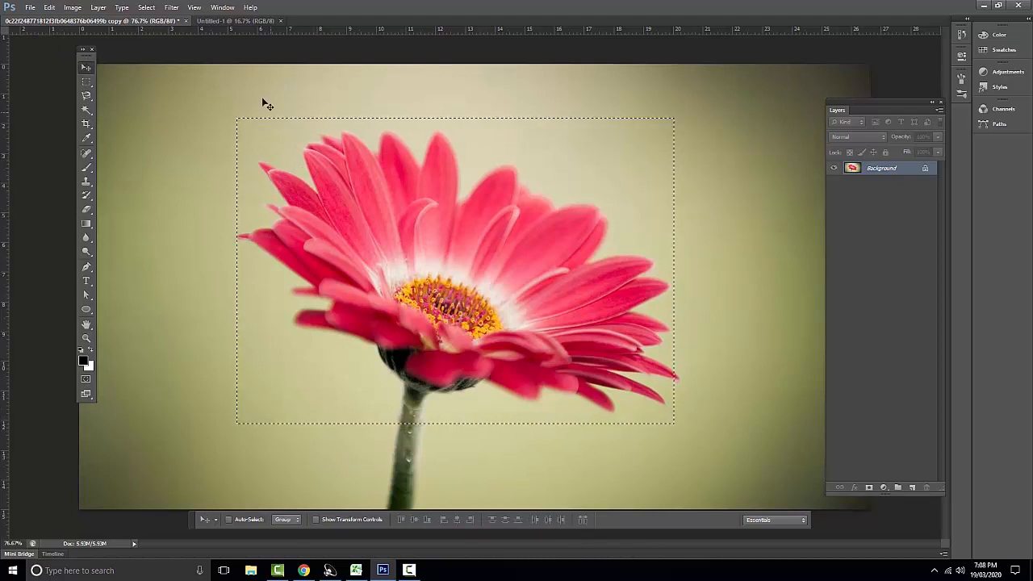
drag(322, 191, 512, 170)
click(126, 23)
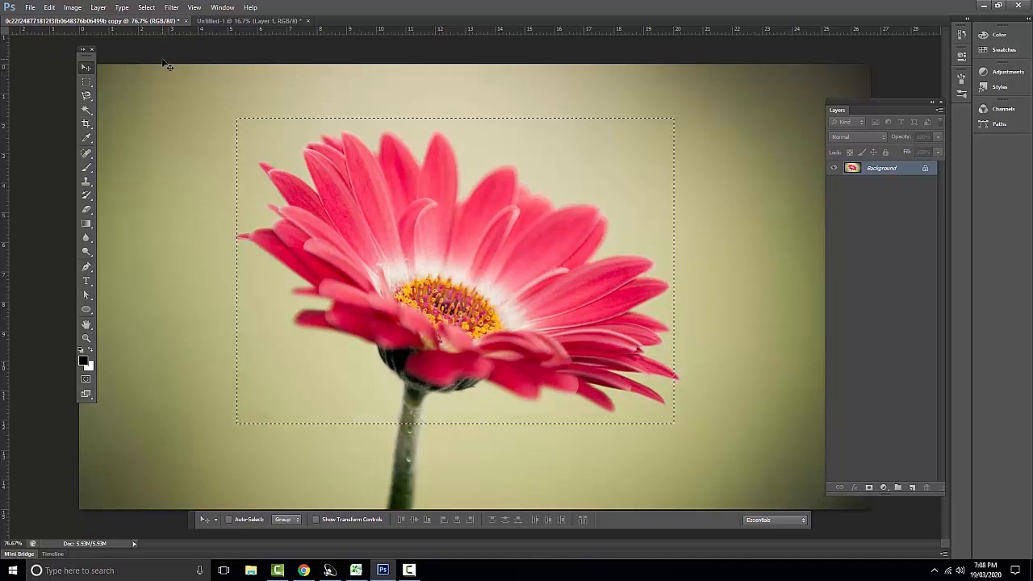
key(ctrl+d)
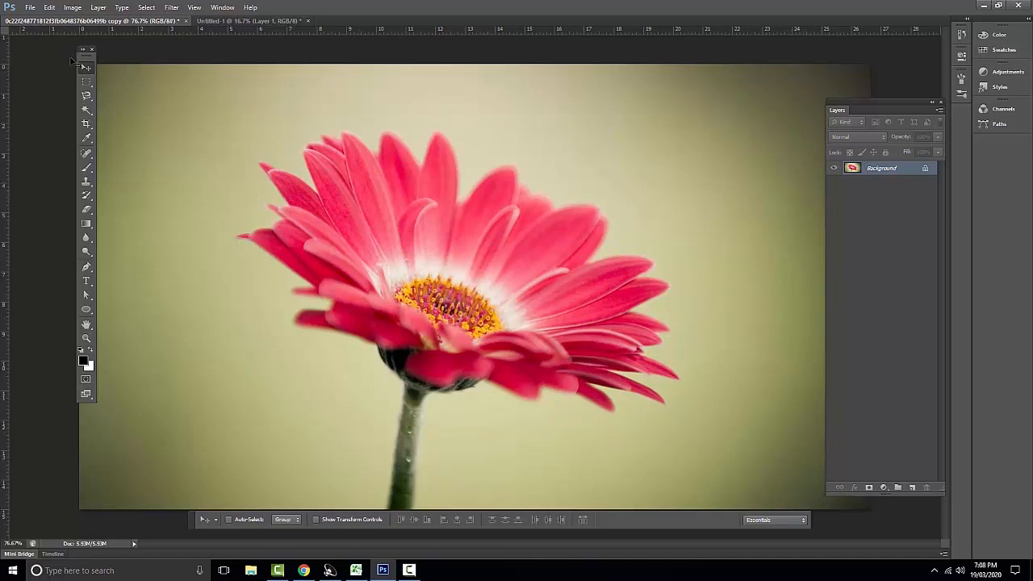
Marquee-select a small rectangle of background above the flower's left petals and dock the tool options above the canvas
drag(86, 81, 130, 84)
drag(186, 106, 237, 151)
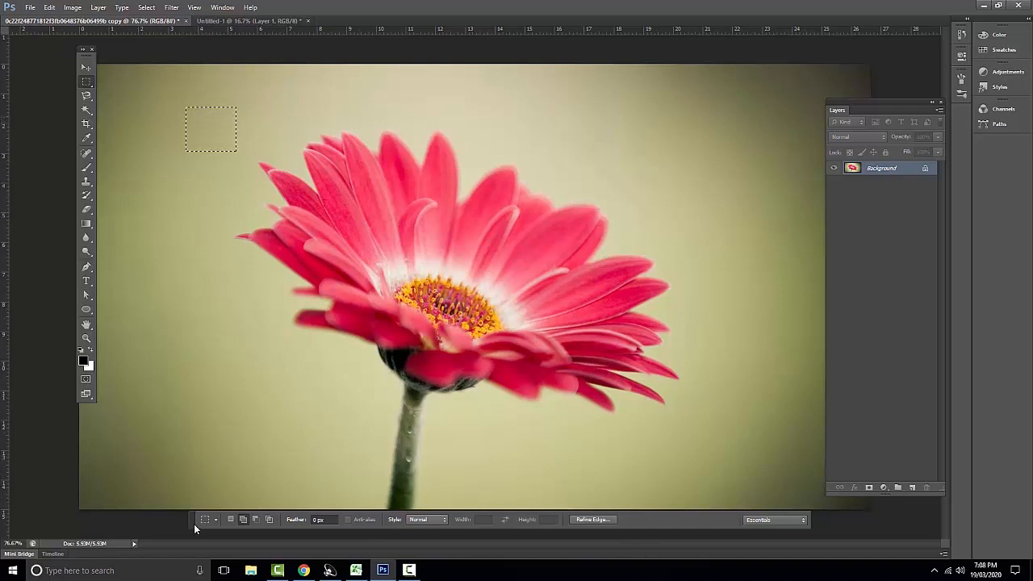
drag(194, 524, 97, 34)
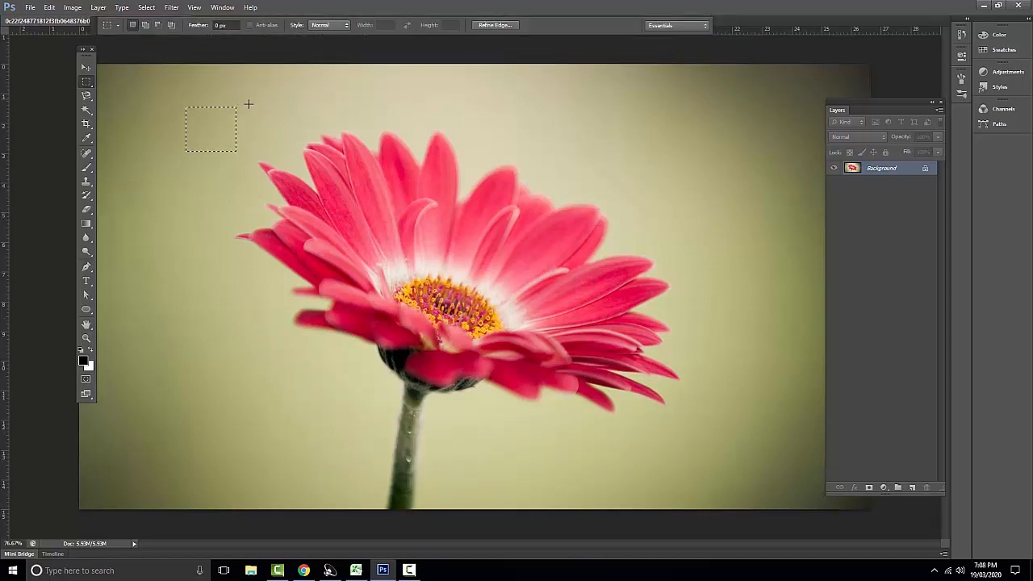
Build a compound selection in Add to Selection mode from overlapping rectangles around the flower's upper-left background and a separate one at upper right
drag(251, 104, 310, 142)
drag(145, 95, 218, 304)
mouse_move(141, 201)
mouse_down()
mouse_move(185, 247)
mouse_move(156, 191)
mouse_up()
drag(159, 152, 291, 137)
drag(235, 89, 269, 172)
drag(340, 135, 422, 85)
drag(564, 99, 652, 147)
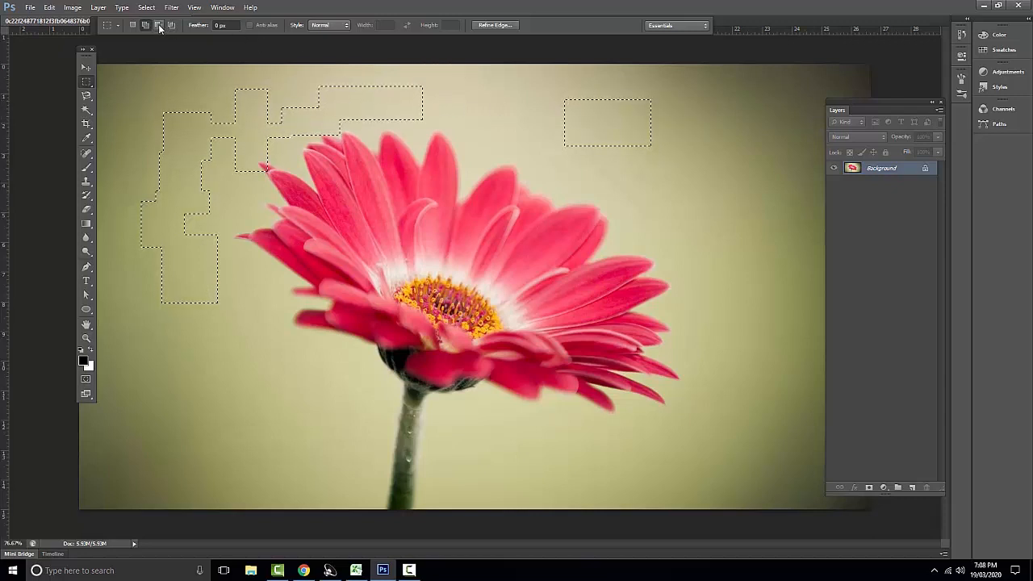
In Subtract from Selection mode, cut rectangles out of the upper-left selection's left side and lower part, and the lower-right part of the separate upper-right selection
drag(118, 82, 184, 167)
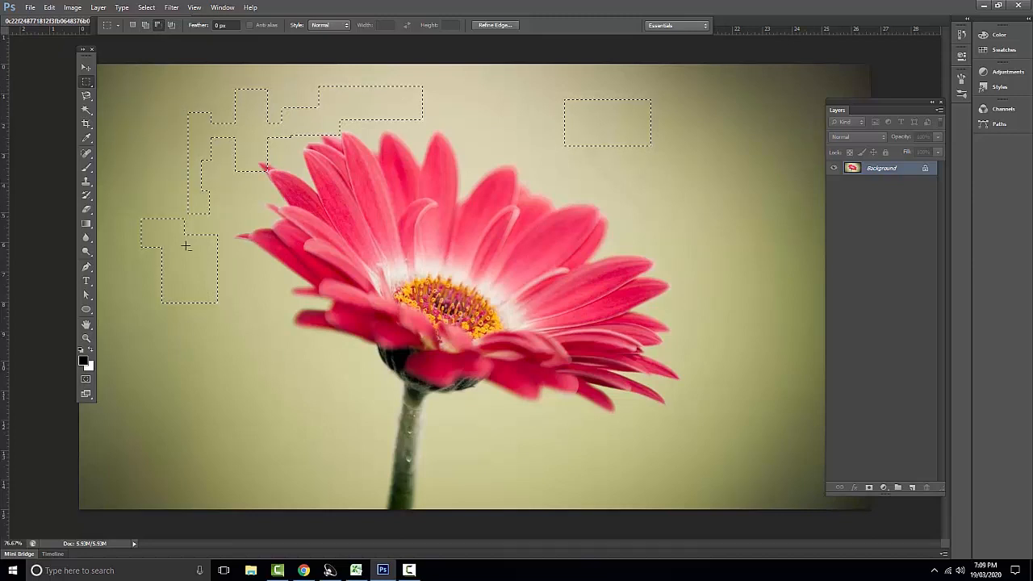
drag(195, 334, 177, 303)
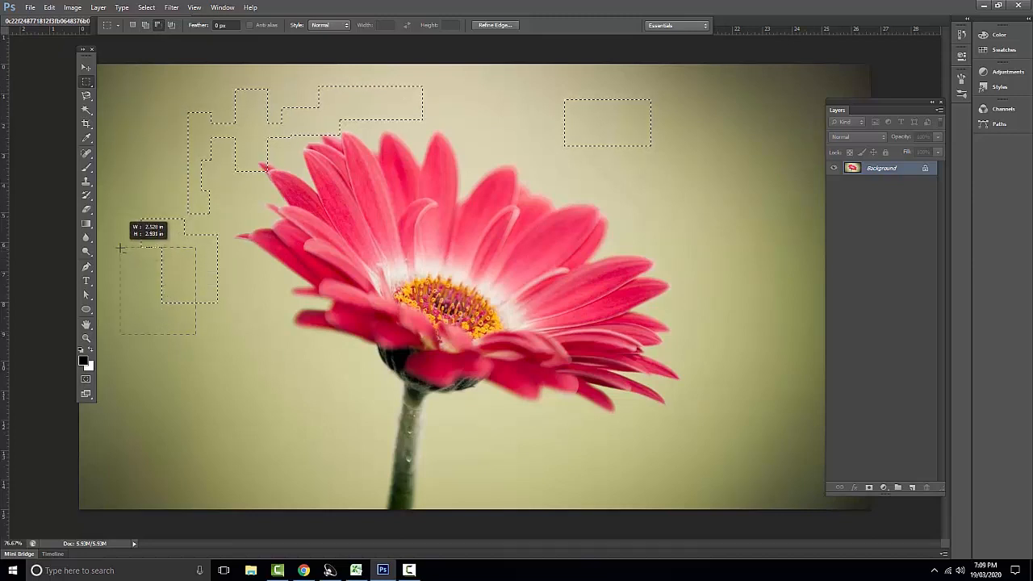
drag(113, 243, 113, 242)
drag(700, 185, 592, 115)
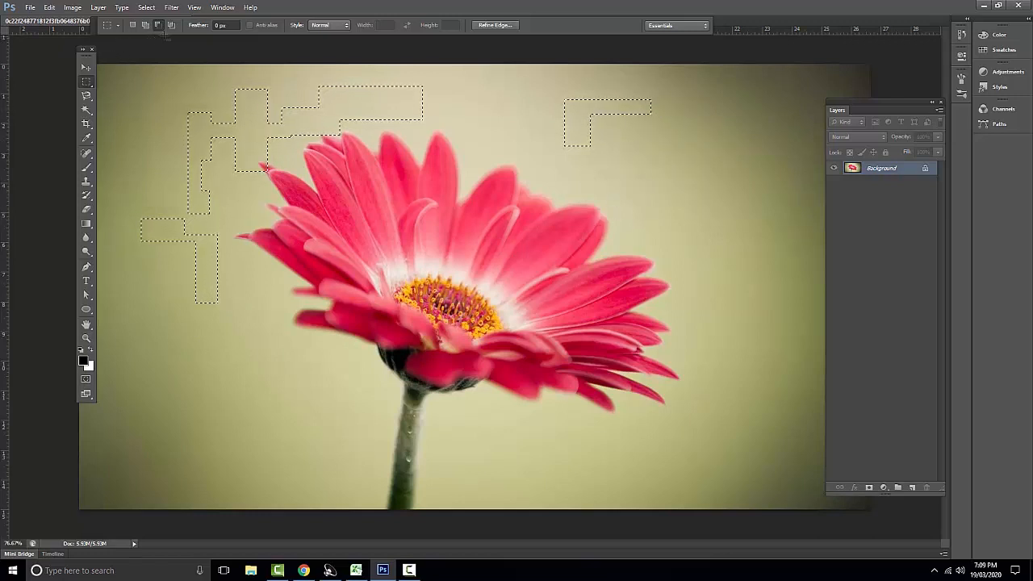
Reduce the selection in Intersect with Selection mode using overlapping rectangles near the flower's upper-left petals, clear it, and keep the Rectangular Marquee Tool
click(171, 25)
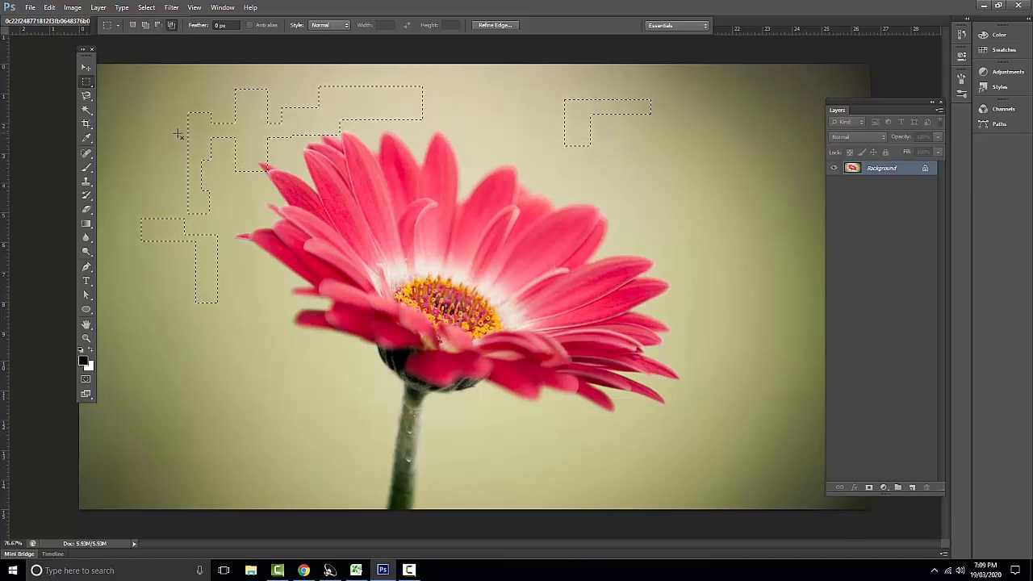
drag(178, 134, 304, 169)
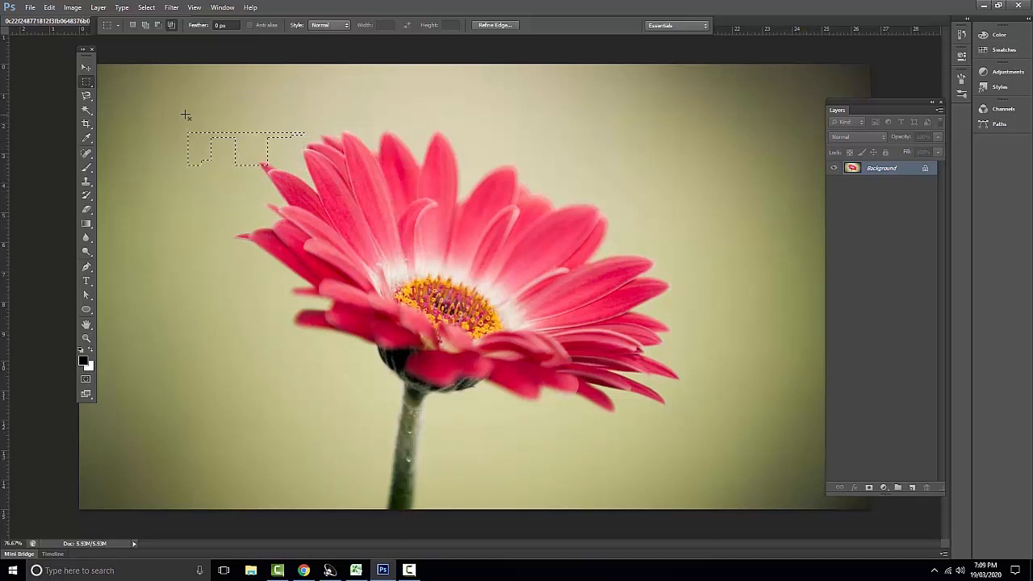
drag(185, 115, 252, 183)
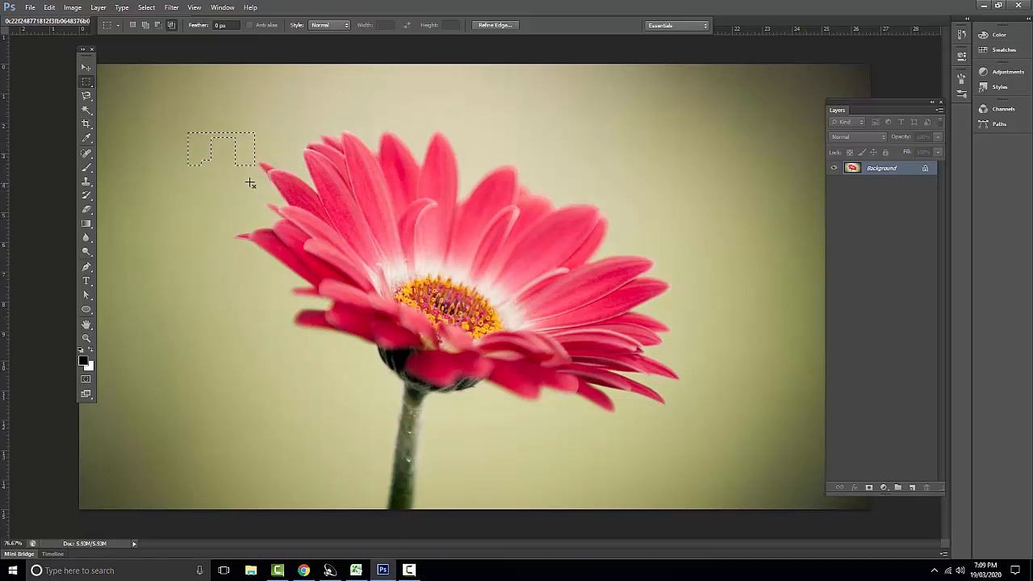
drag(204, 129, 202, 125)
key(ctrl+d)
right_click(89, 83)
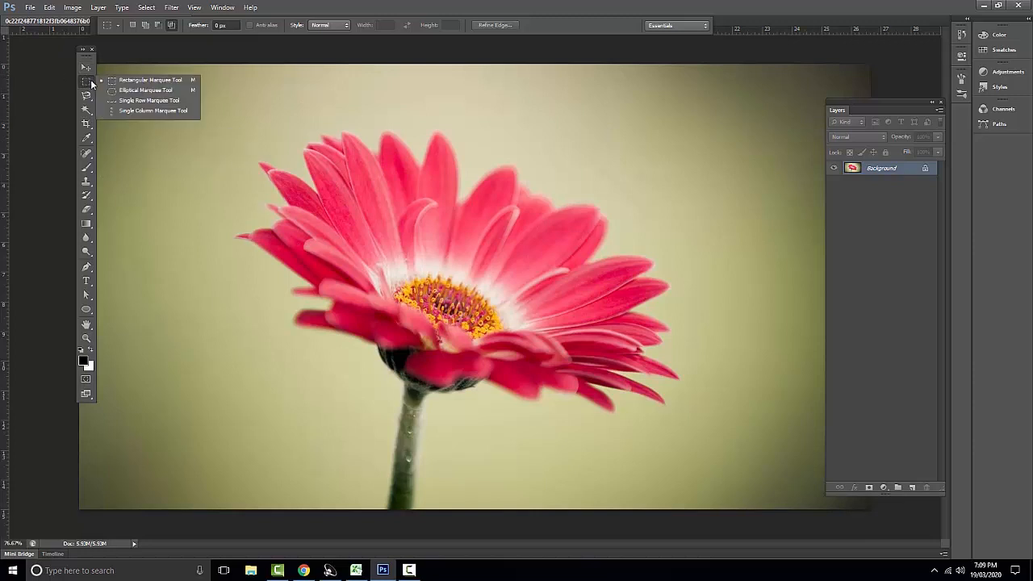
click(146, 80)
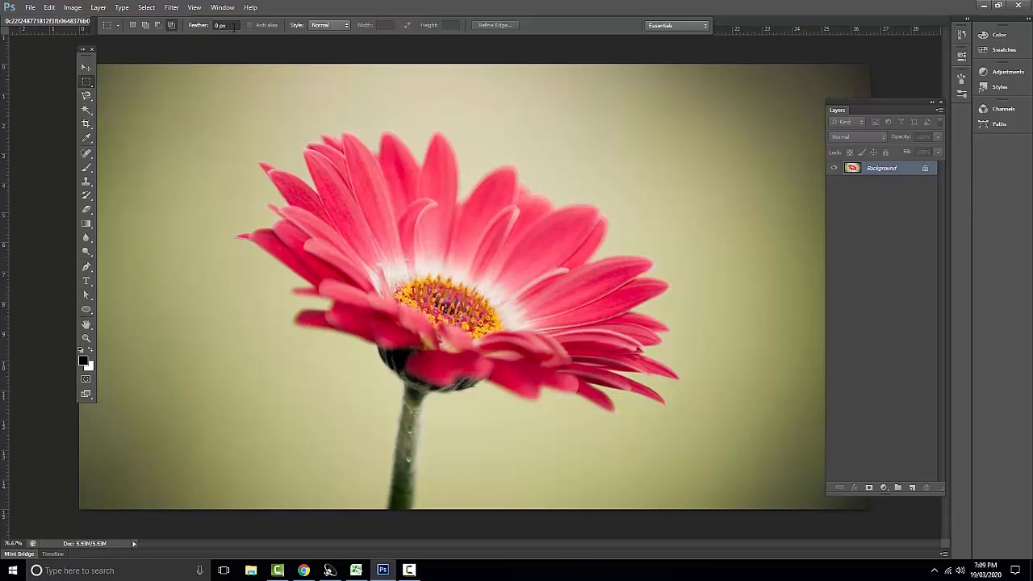
Examine the copied flower and its edges up close in the A4 document, and return to the flower copy
key(ctrl+Tab)
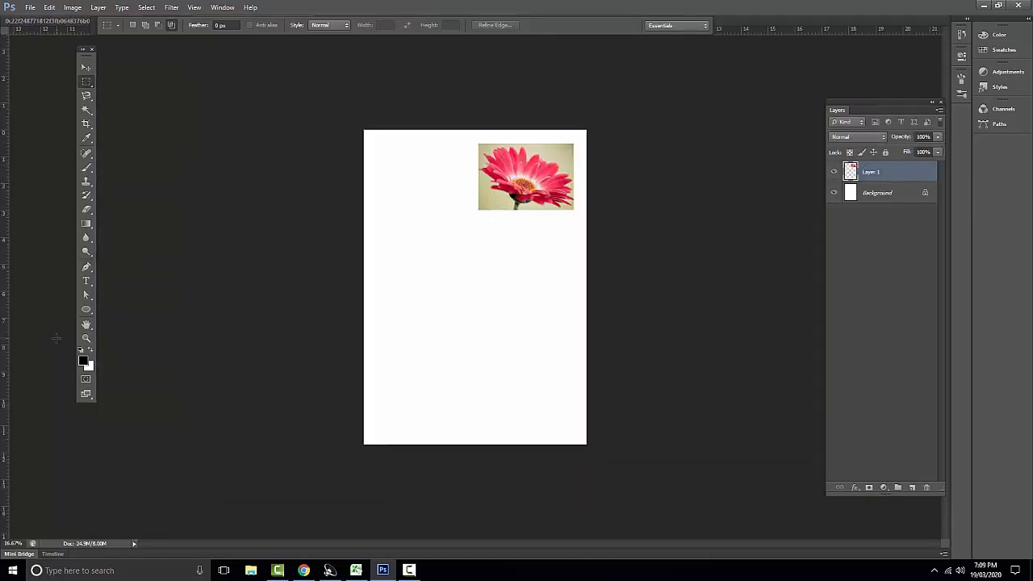
click(86, 340)
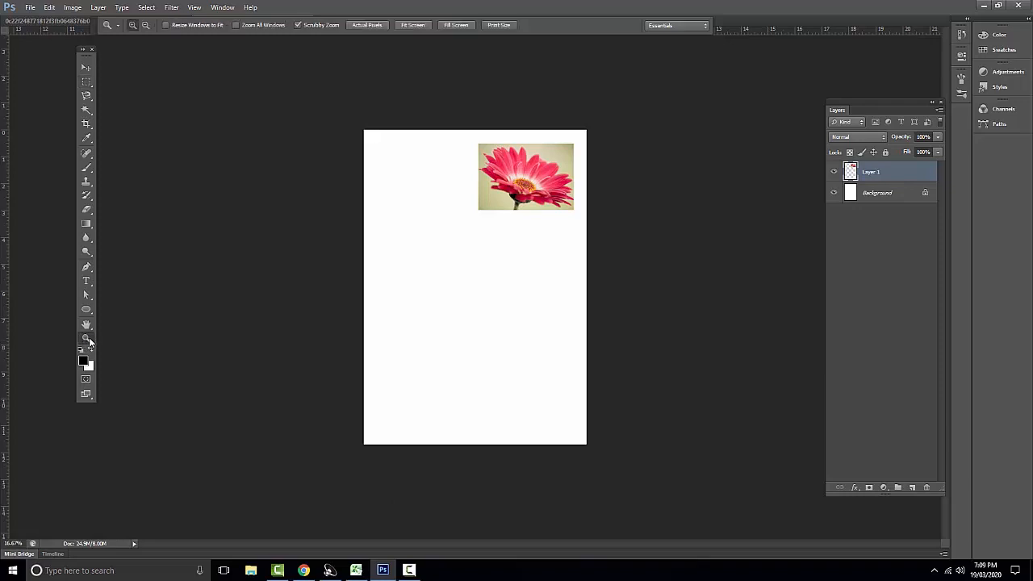
mouse_move(526, 220)
mouse_down()
mouse_move(553, 230)
mouse_move(533, 189)
mouse_move(562, 212)
mouse_move(538, 203)
mouse_up()
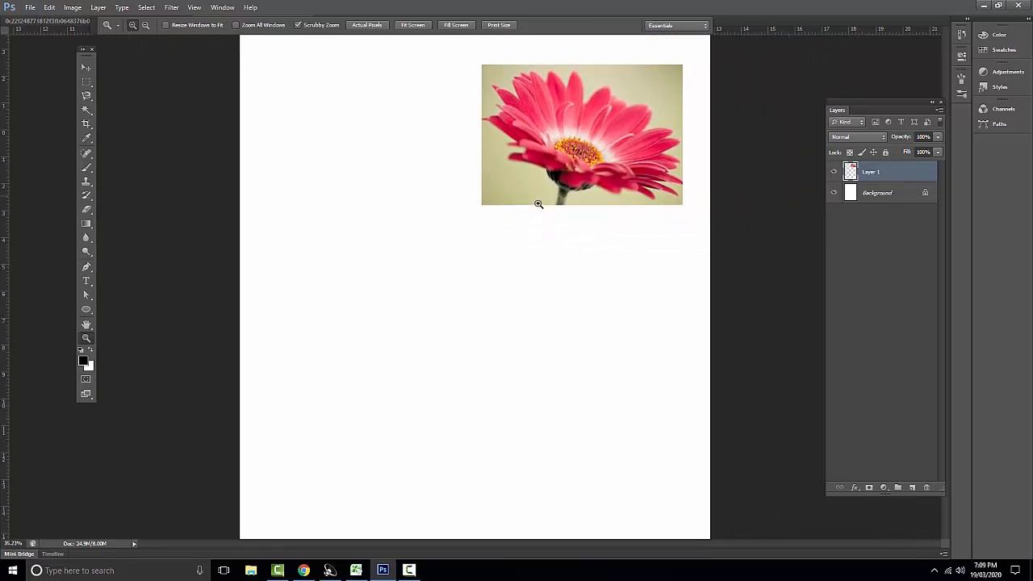
drag(539, 203, 552, 212)
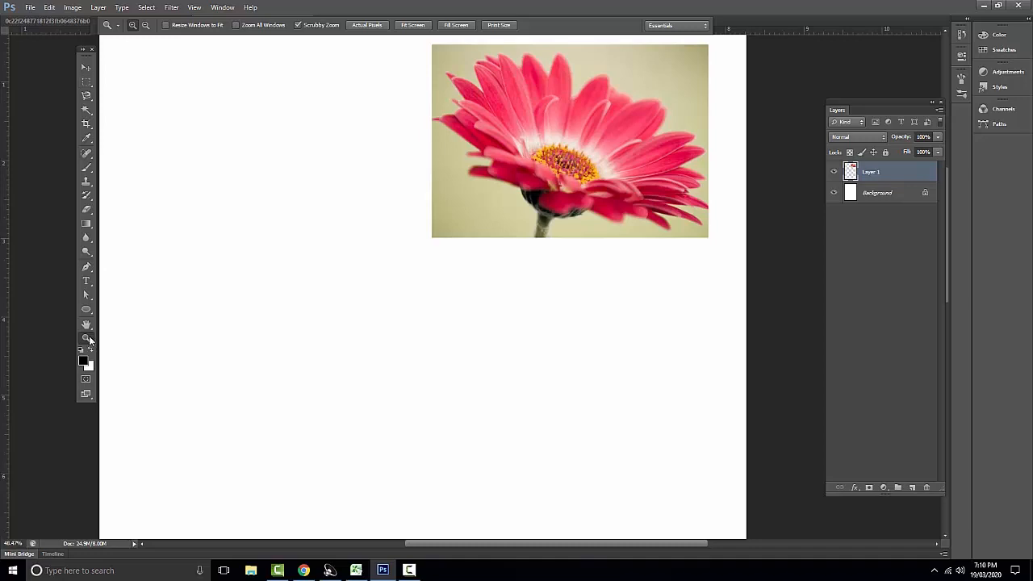
drag(476, 162, 329, 184)
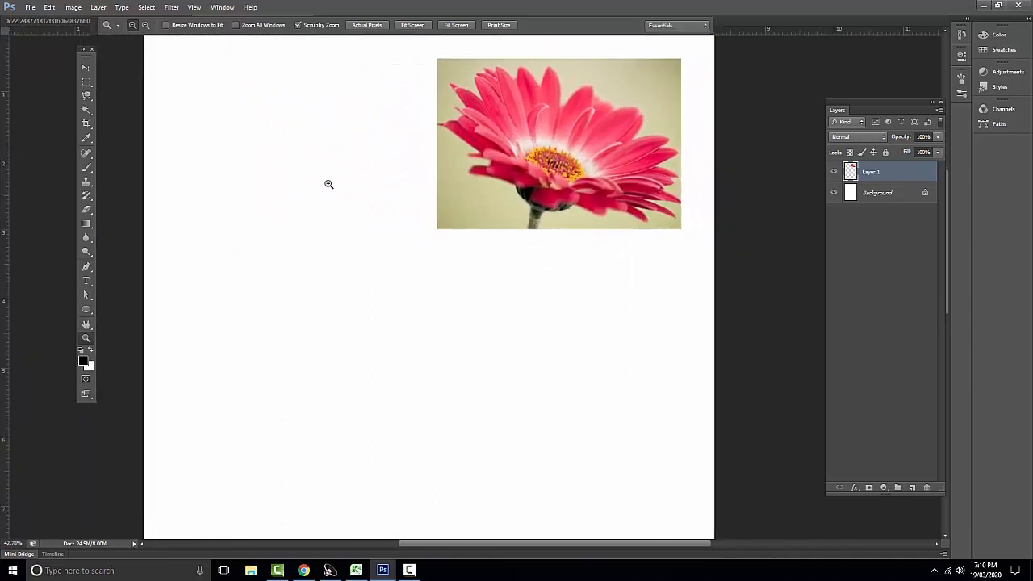
drag(425, 178, 188, 110)
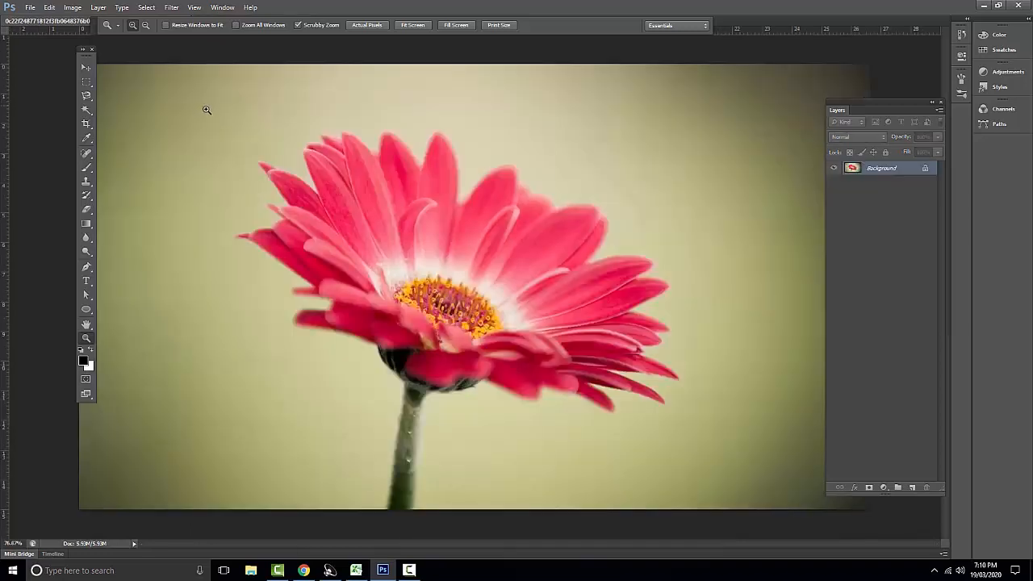
Set the Rectangular Marquee feather to 50 px and try to select a tiny background patch, followed by a rectangle around the whole flower head
click(87, 81)
click(236, 25)
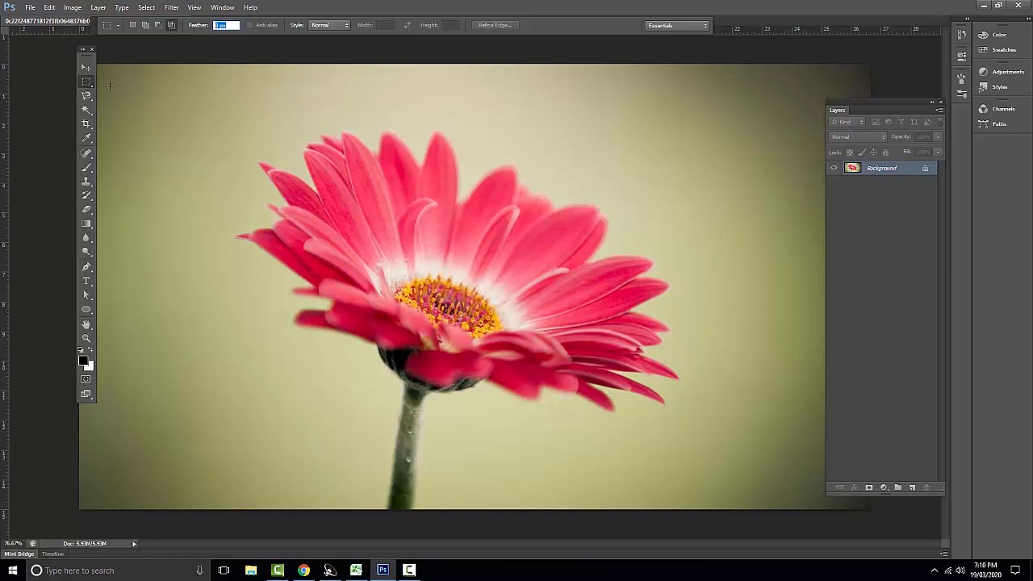
click(236, 25)
text(50)
key(Return)
drag(244, 100, 251, 110)
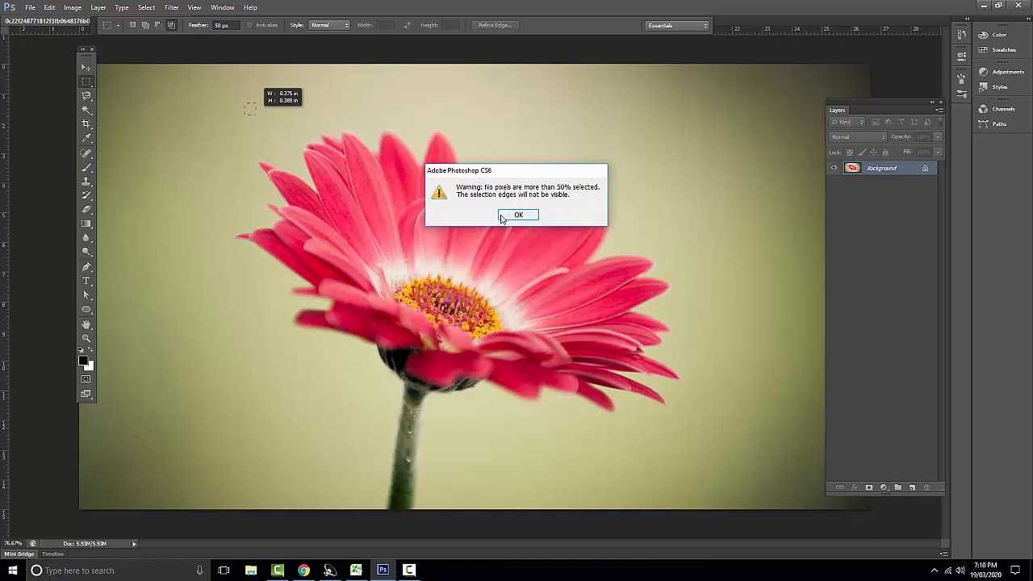
click(515, 217)
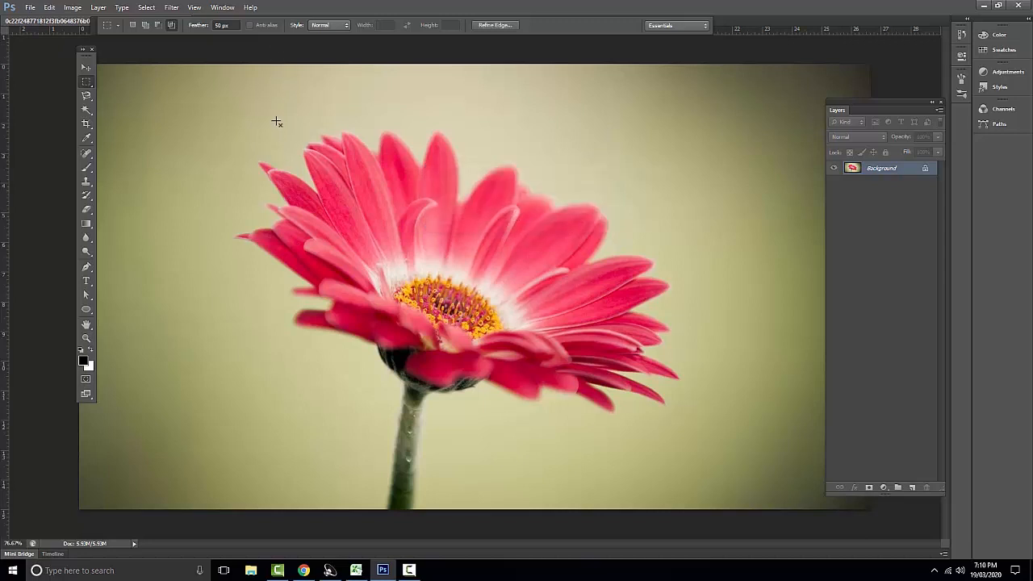
drag(207, 116, 721, 442)
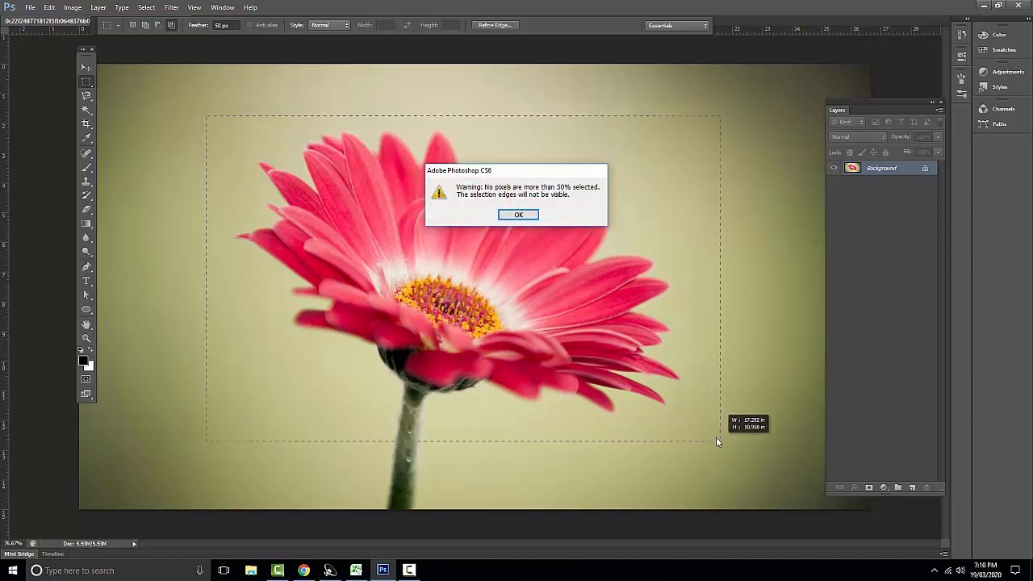
click(532, 218)
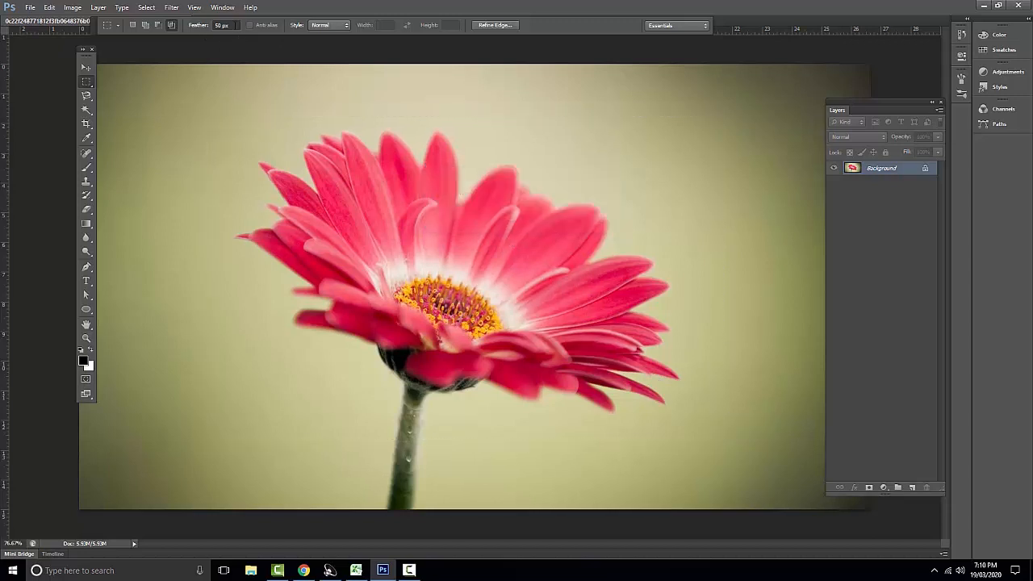
Set the marquee feather to 20 px and try to select a rectangle about 16.5 by 10.7 in around the flower head
drag(235, 25, 148, 28)
text(20)
key(Return)
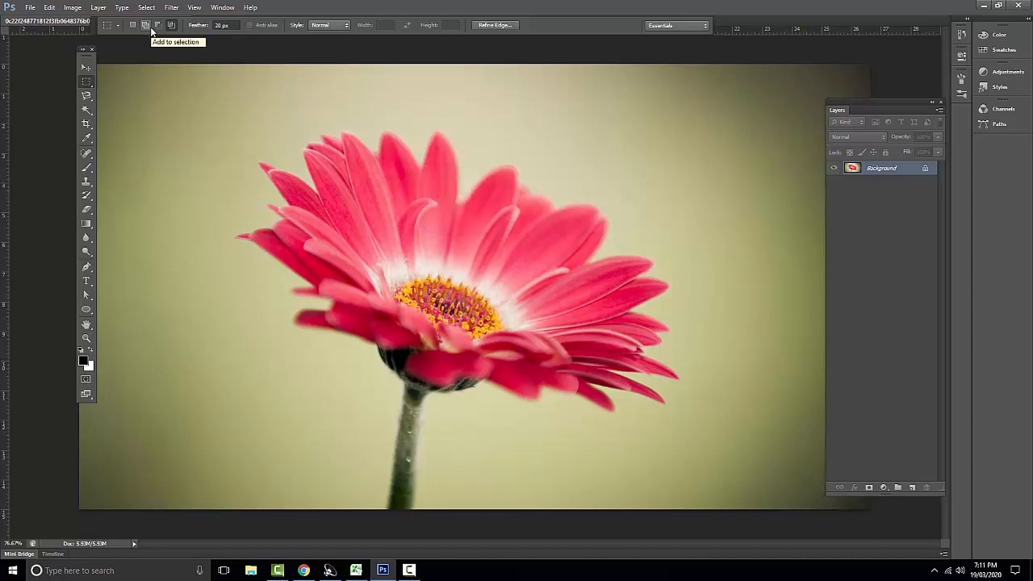
drag(213, 124, 702, 439)
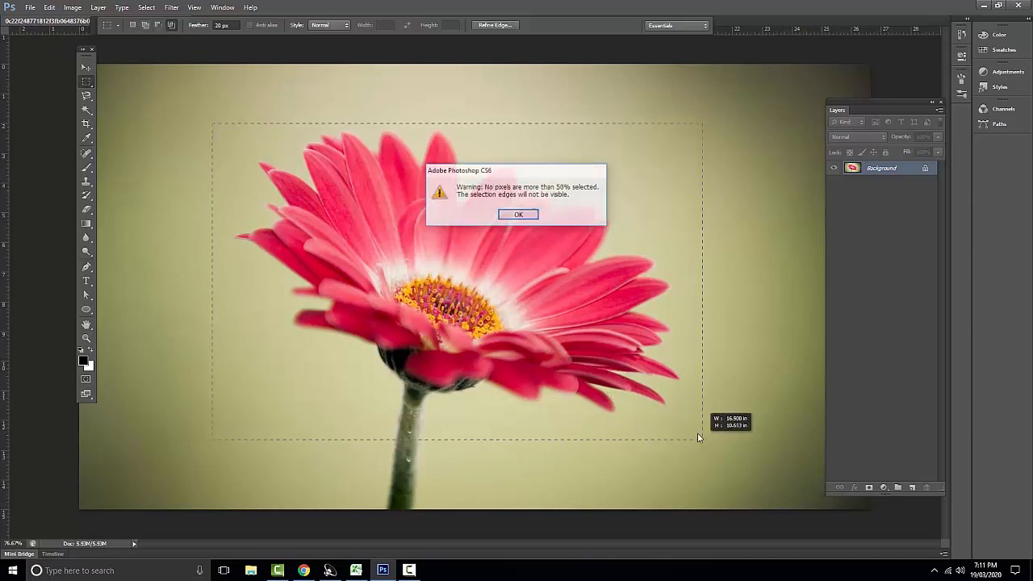
click(518, 214)
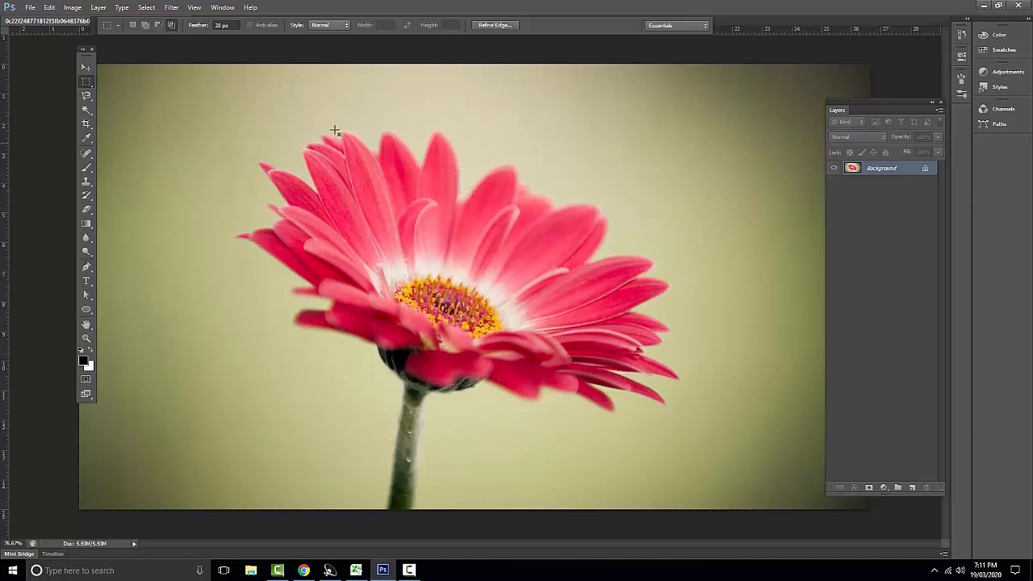
Set the marquee feather to 10 px and try to select a rectangle about 16 by 11.6 in around the flower head
click(226, 25)
text(10)
drag(210, 104, 686, 446)
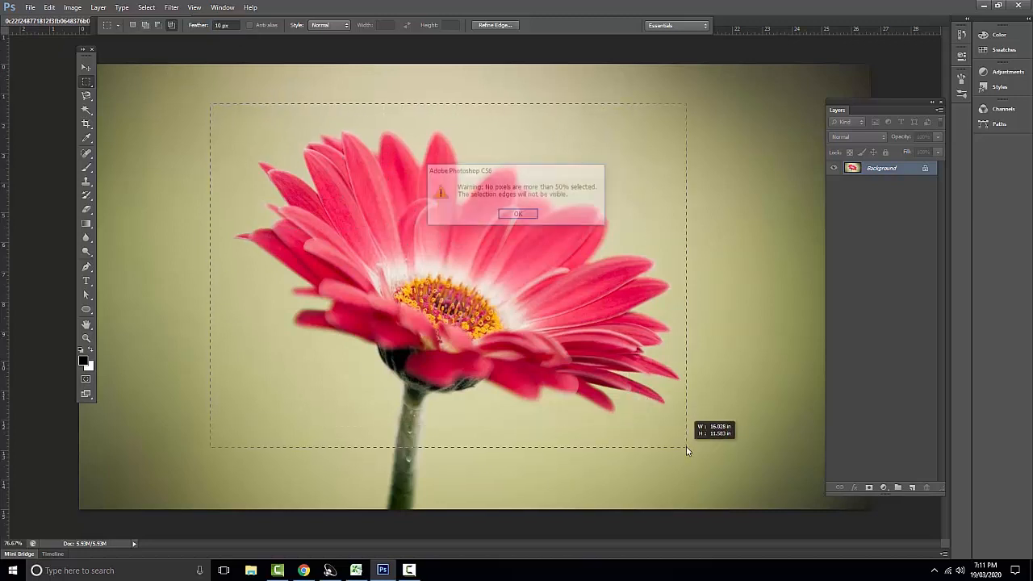
click(518, 215)
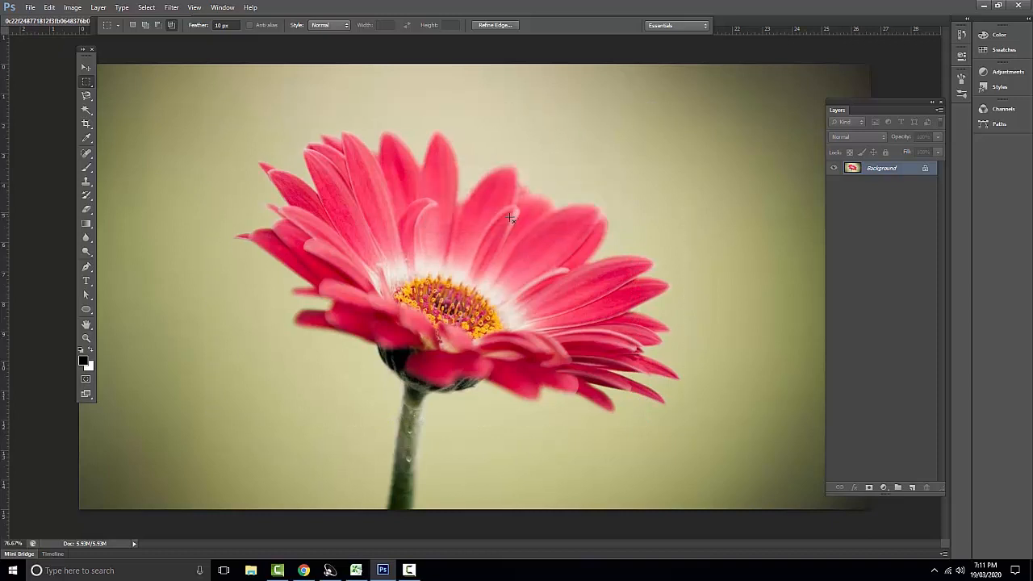
Set the marquee feather to 5 px and try to select a rectangle about 16.9 by 11.2 in around the flower head
click(237, 25)
drag(225, 25, 111, 33)
text(5)
drag(209, 125, 709, 454)
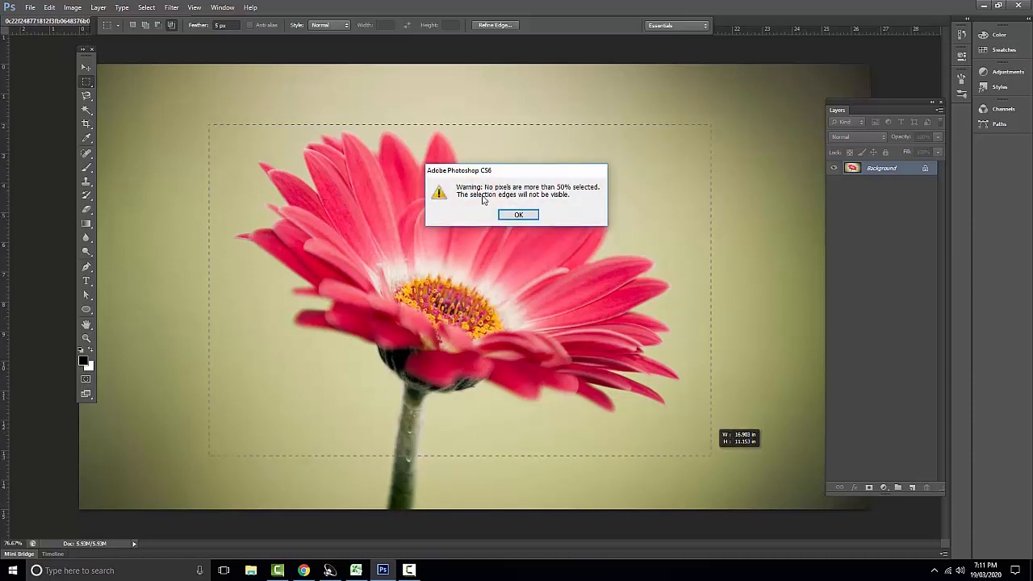
click(521, 215)
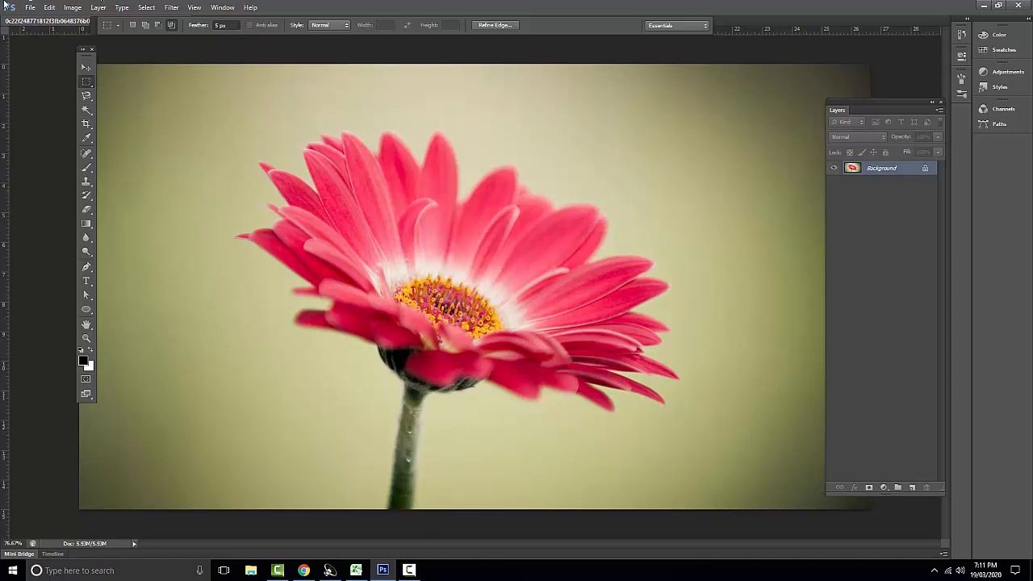
Check the flower image's pixel dimensions and resolution in Image Size without changing them
click(72, 7)
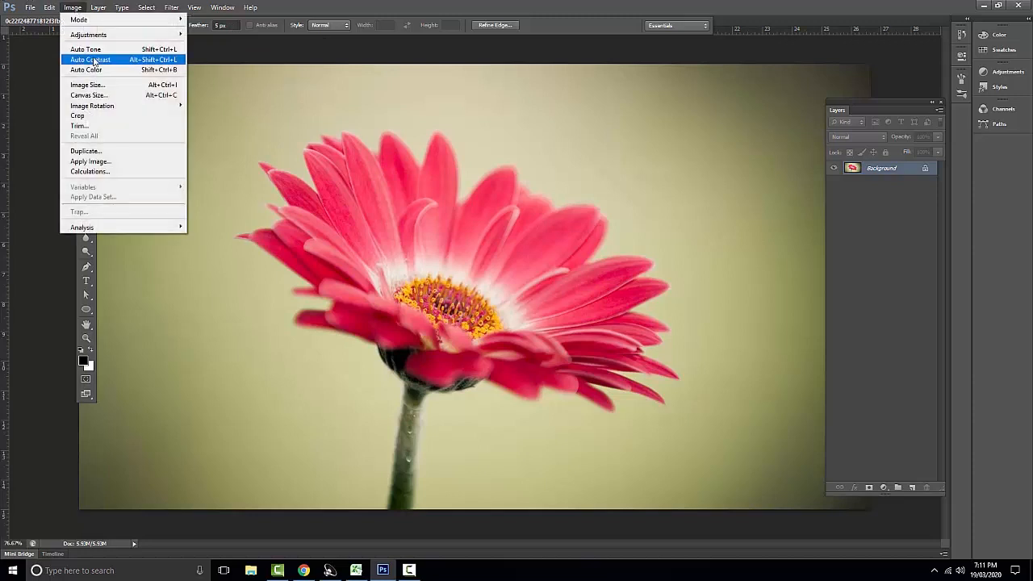
click(97, 83)
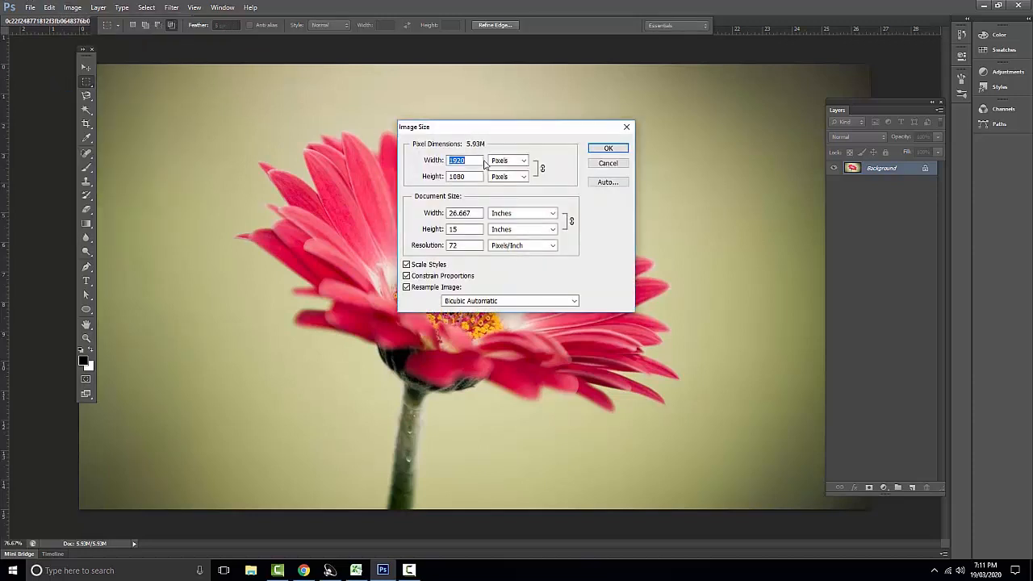
click(608, 165)
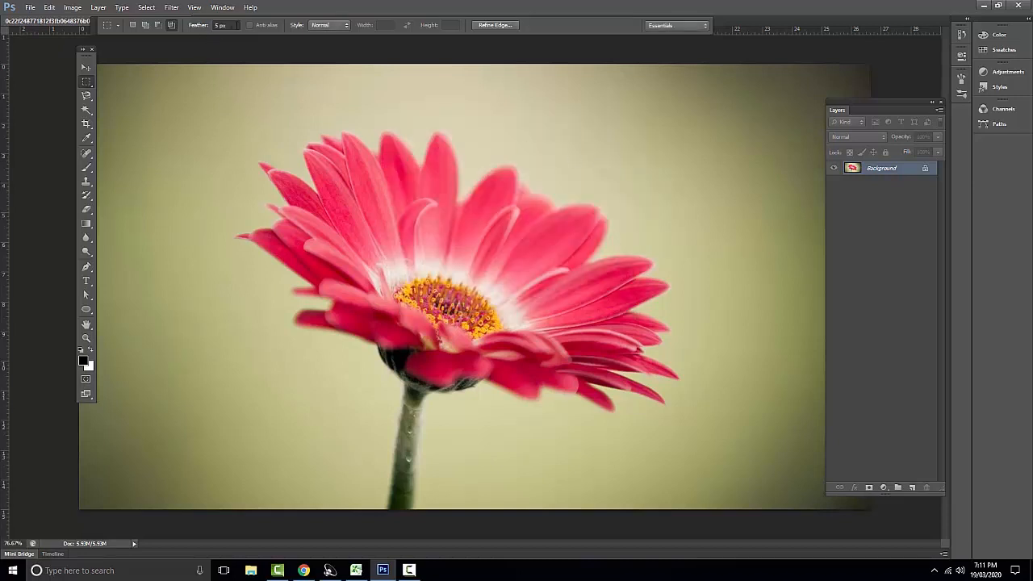
Open the UPI vs IMPS infographic from the Pictures folder and marquee-select a rectangle around the couple's upper bodies and phones
drag(235, 25, 134, 24)
click(30, 7)
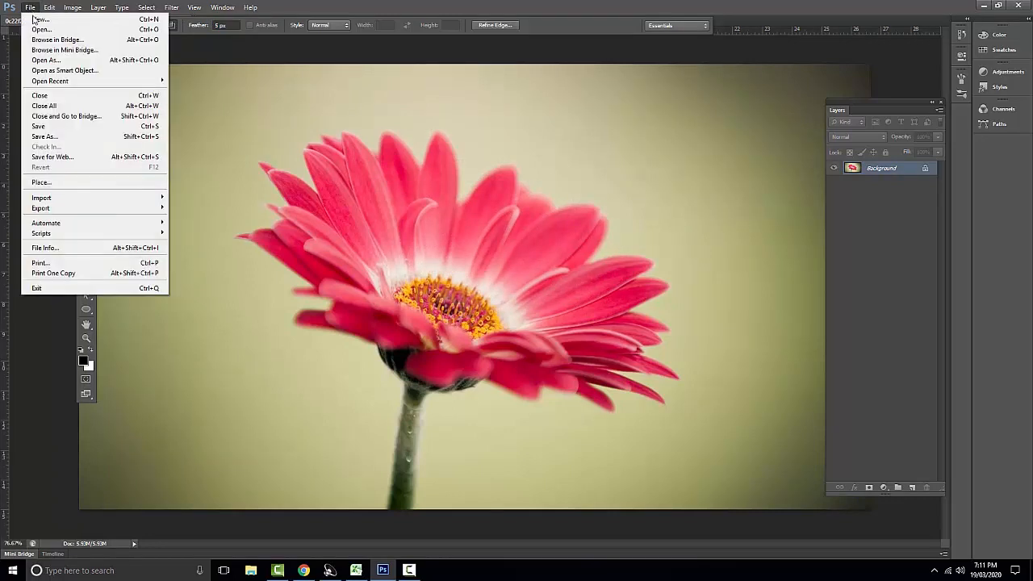
click(41, 29)
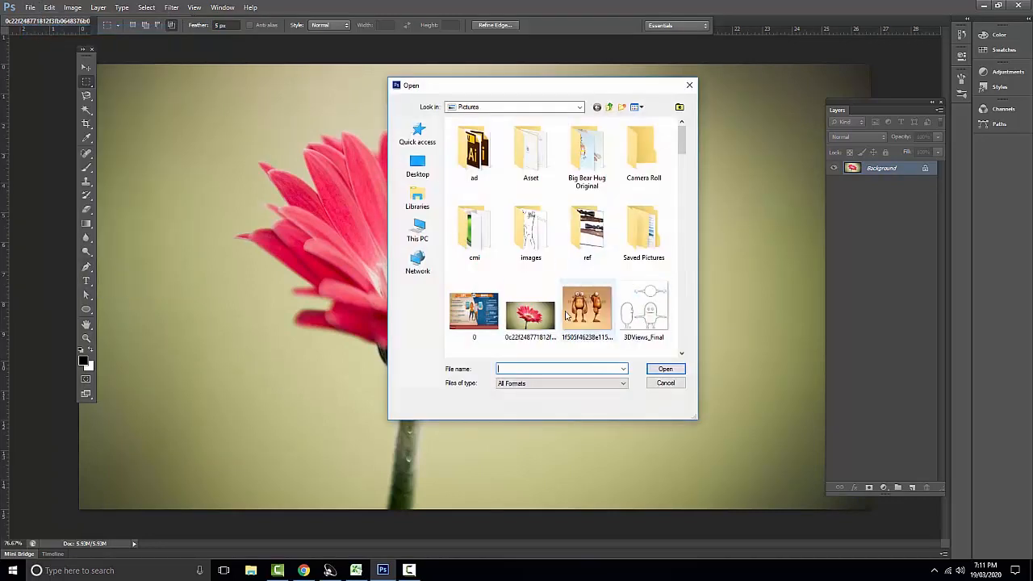
double_click(474, 310)
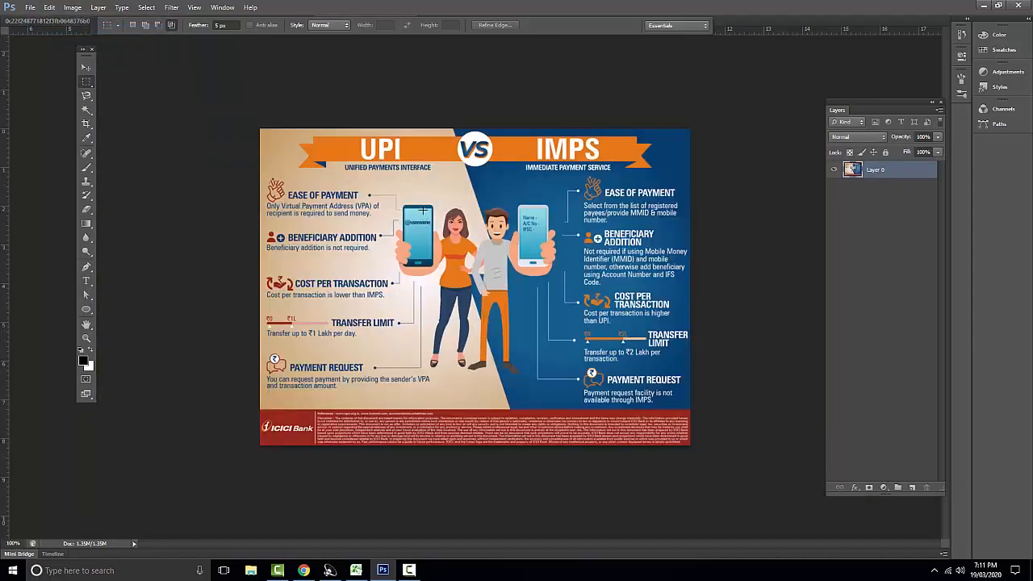
drag(383, 189, 571, 328)
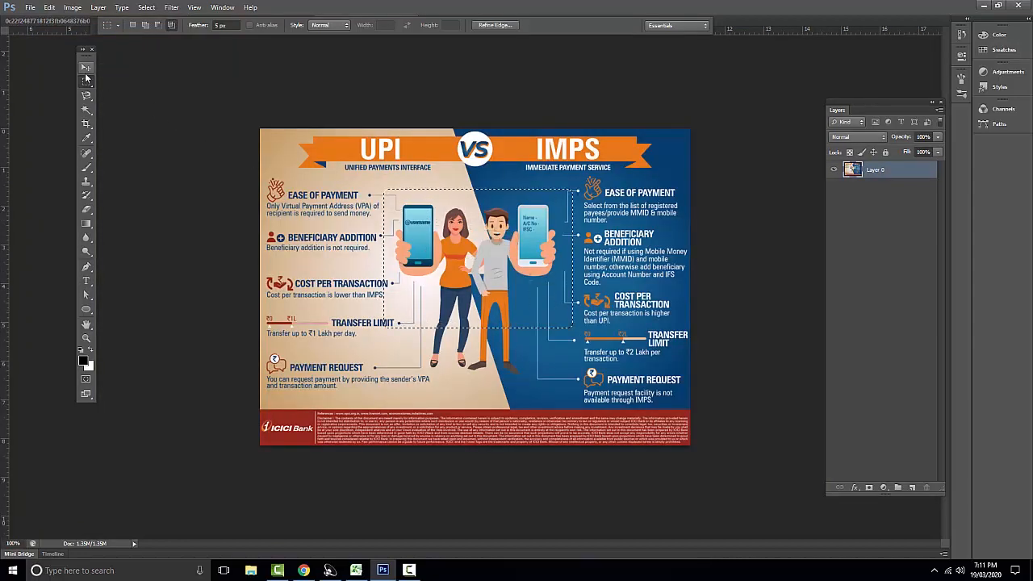
Activate the Move tool, show the infographic in full screen mode with the menu bar, and undock the tool options to just above the image
click(86, 67)
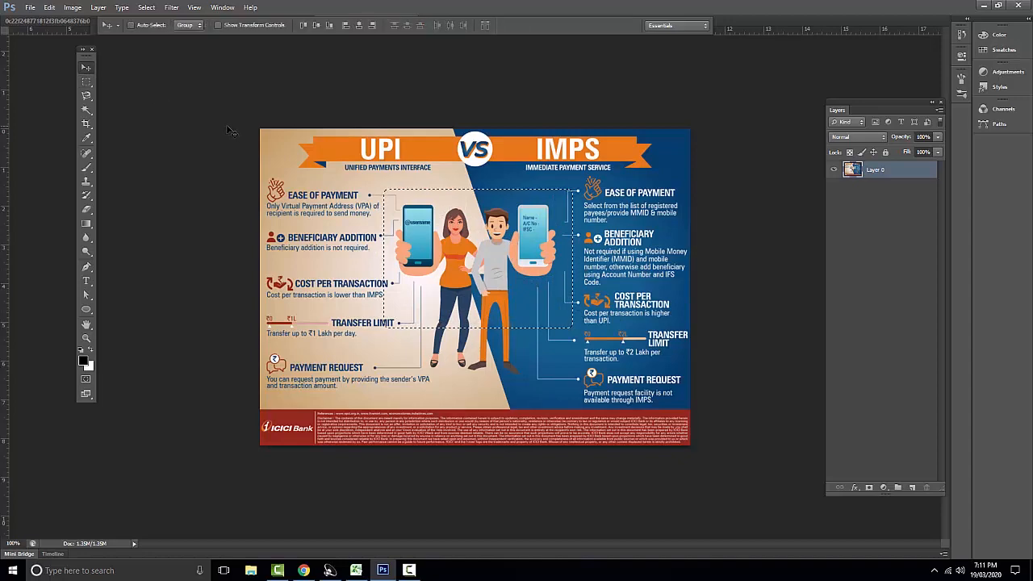
key(f)
key(f)
key(f)
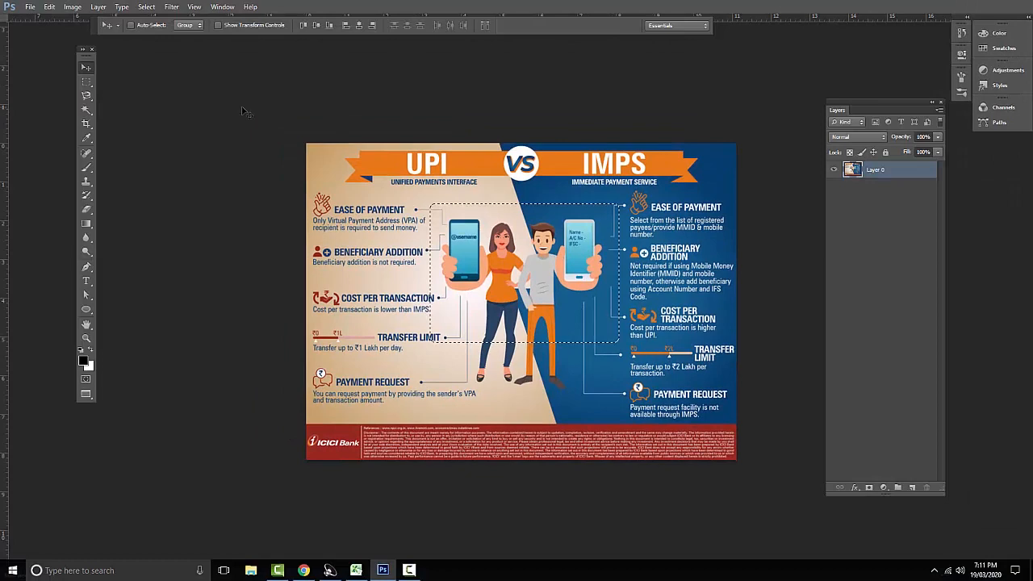
drag(98, 26, 130, 86)
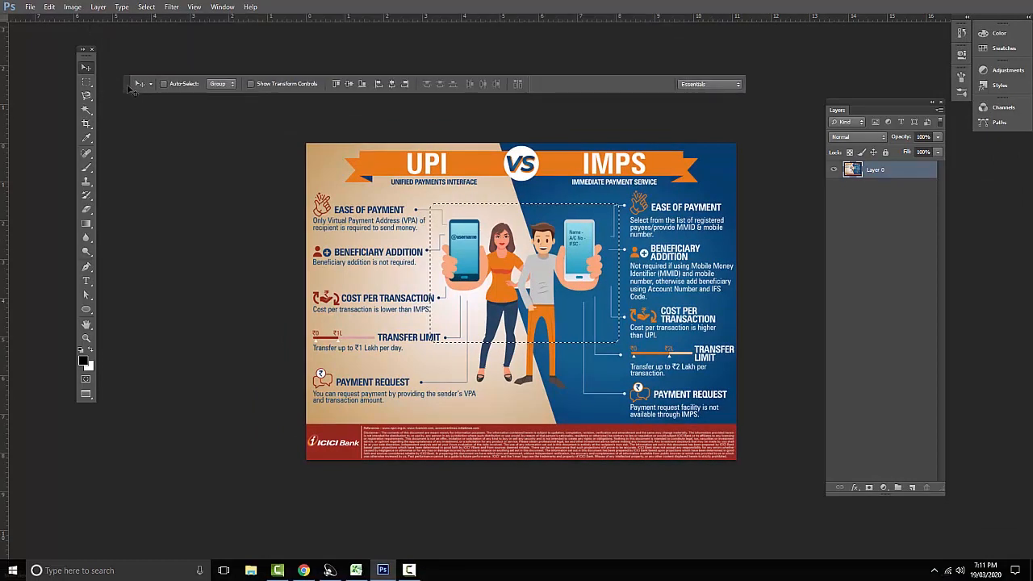